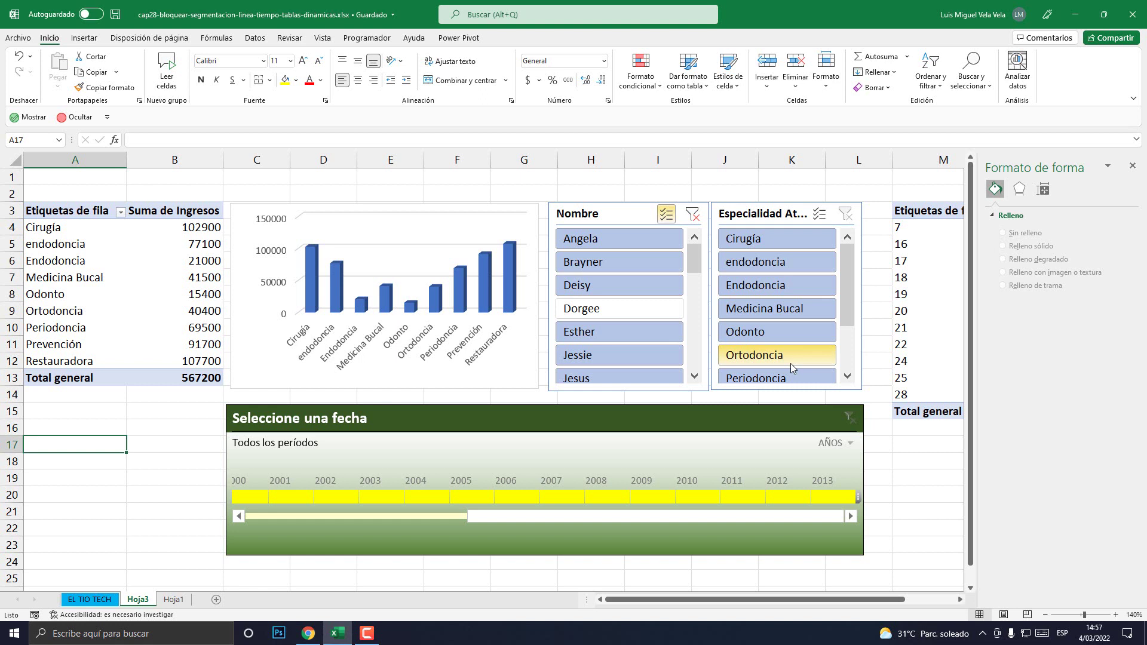
Step: Close the shape formatting pane and move the Nombre slicer slightly
click(1133, 165)
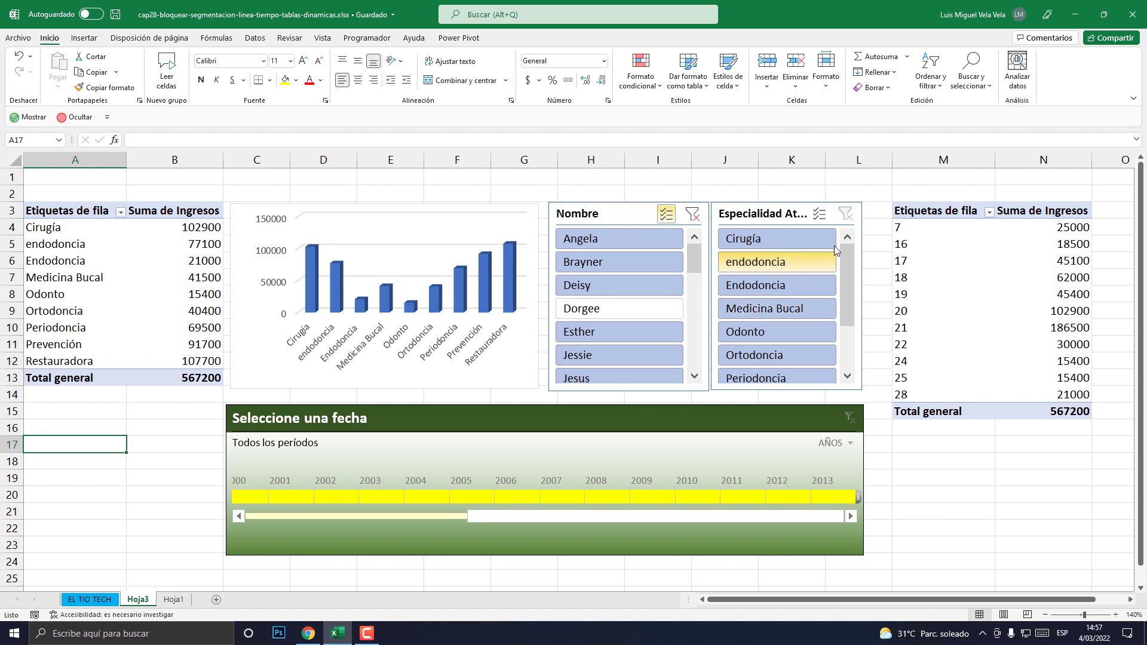
mouse_move(598, 211)
mouse_down()
mouse_move(600, 184)
mouse_move(408, 278)
mouse_move(410, 183)
mouse_move(119, 315)
mouse_move(142, 205)
mouse_move(399, 333)
mouse_move(399, 177)
mouse_move(445, 239)
mouse_move(492, 190)
mouse_move(506, 242)
mouse_move(486, 216)
mouse_move(533, 198)
mouse_move(614, 208)
mouse_move(307, 195)
mouse_move(431, 281)
mouse_move(655, 253)
mouse_move(614, 211)
mouse_up()
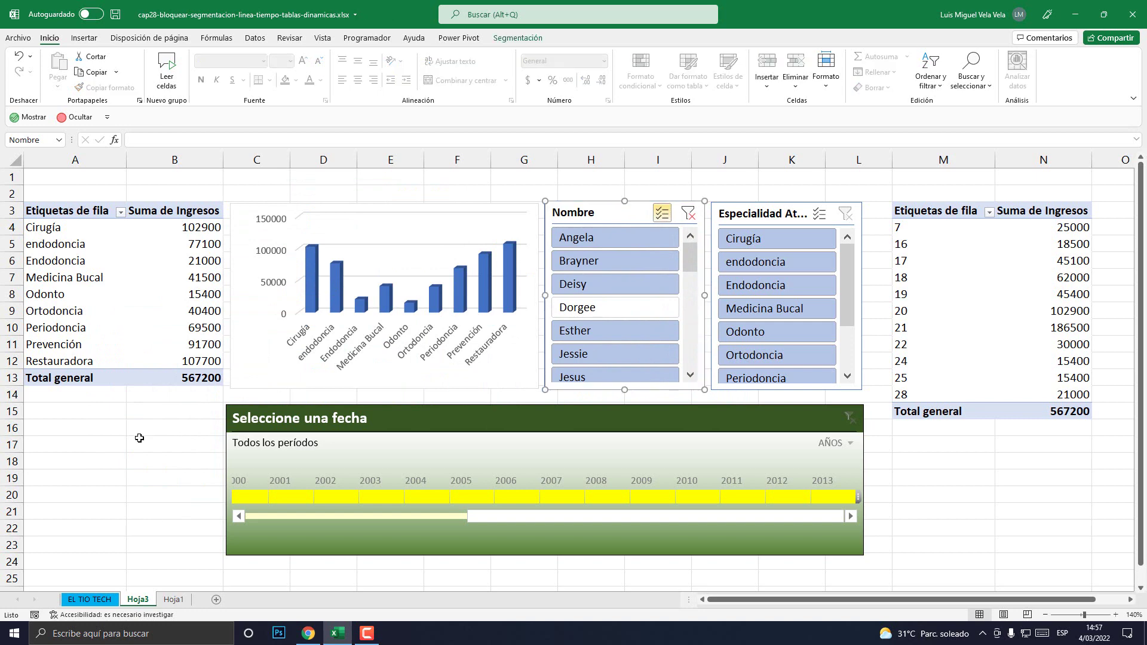
Step: Fill cells A16:B18 with random test text, such as sdfjksdjkdfasj in A16 and asdfasdf in B16
click(80, 429)
text(sdfjksdjkdasj)
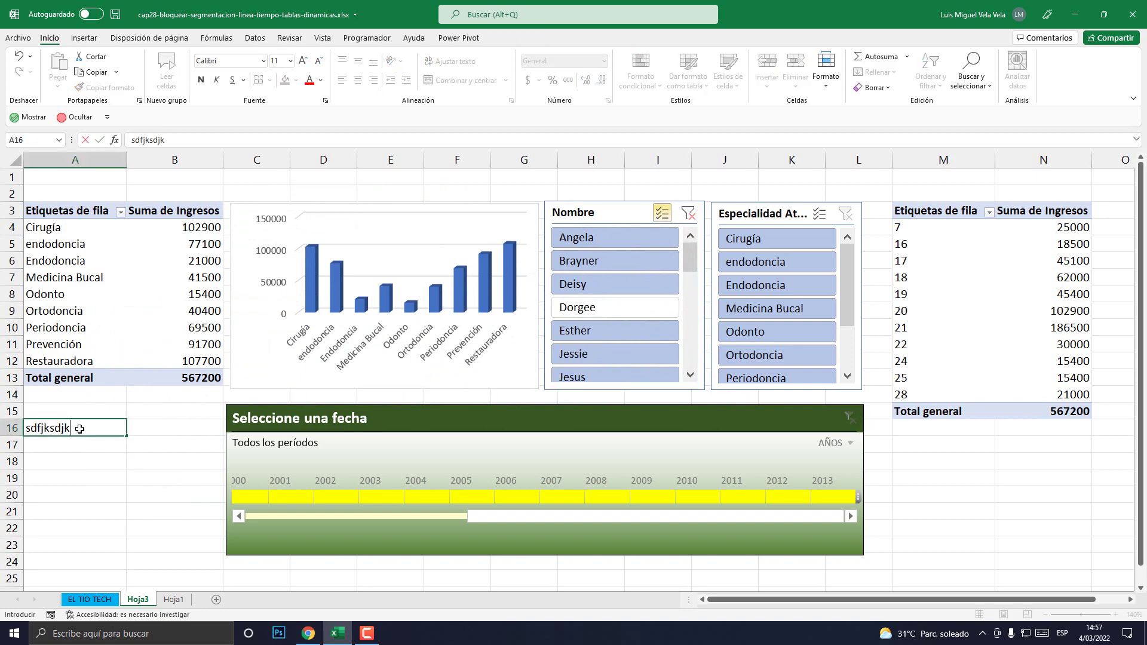
key(Return)
text(asdfasdfasdf)
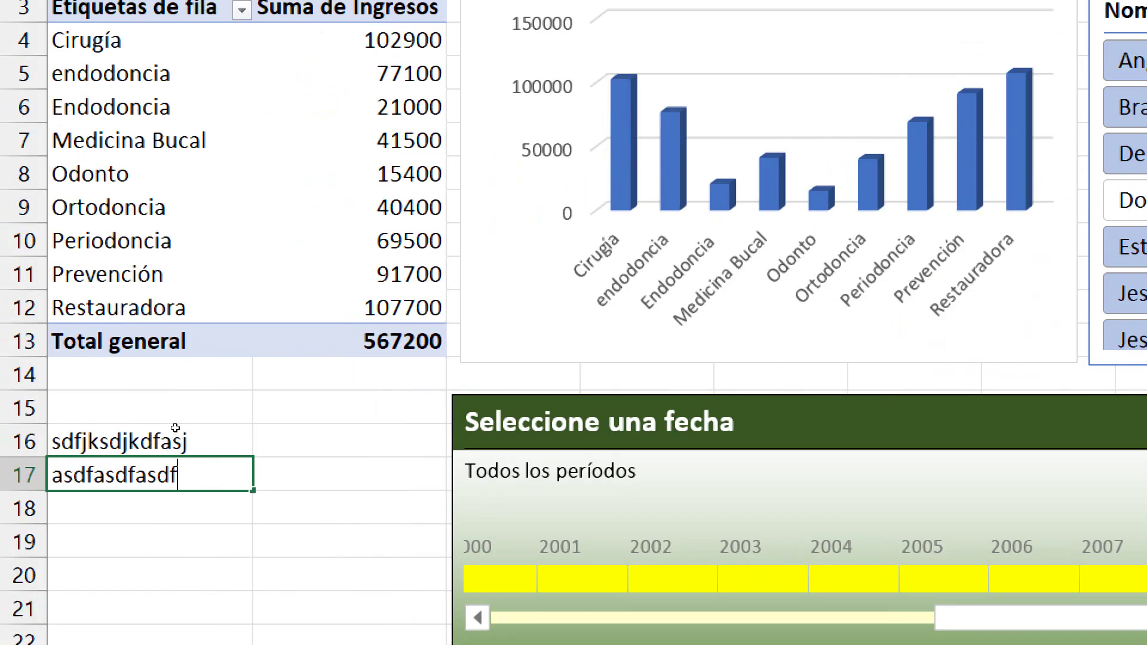
key(Up)
key(Right)
text(asdfasdf)
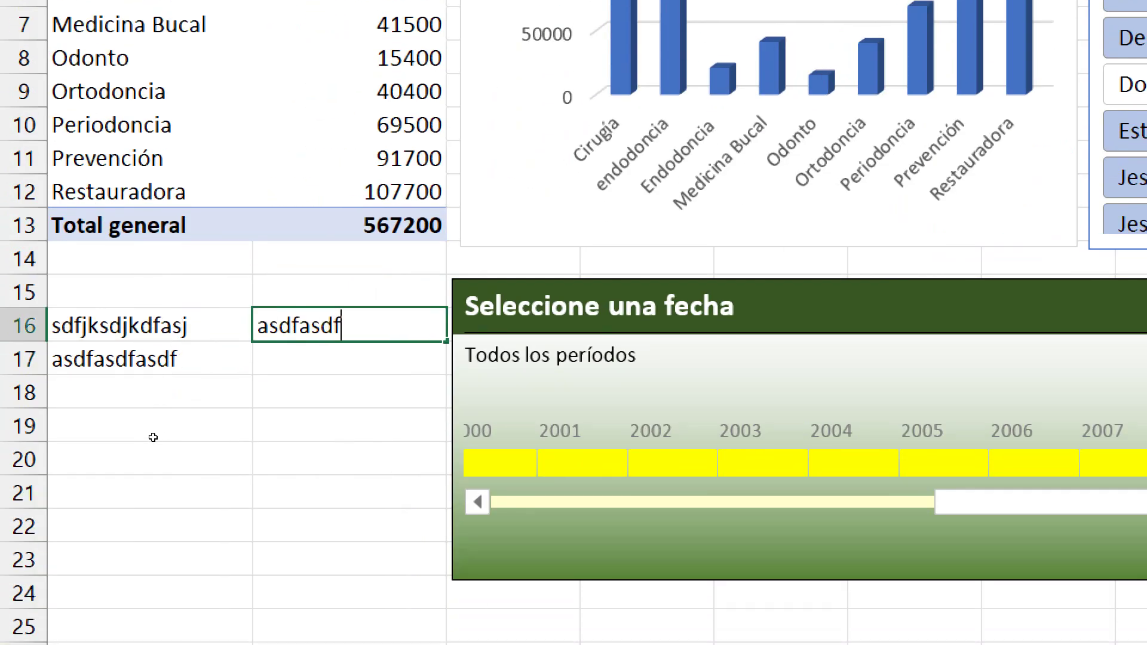
key(Return)
text(asdfasdf)
key(Return)
key(Left)
text(asdfsdf)
key(Tab)
text(df)
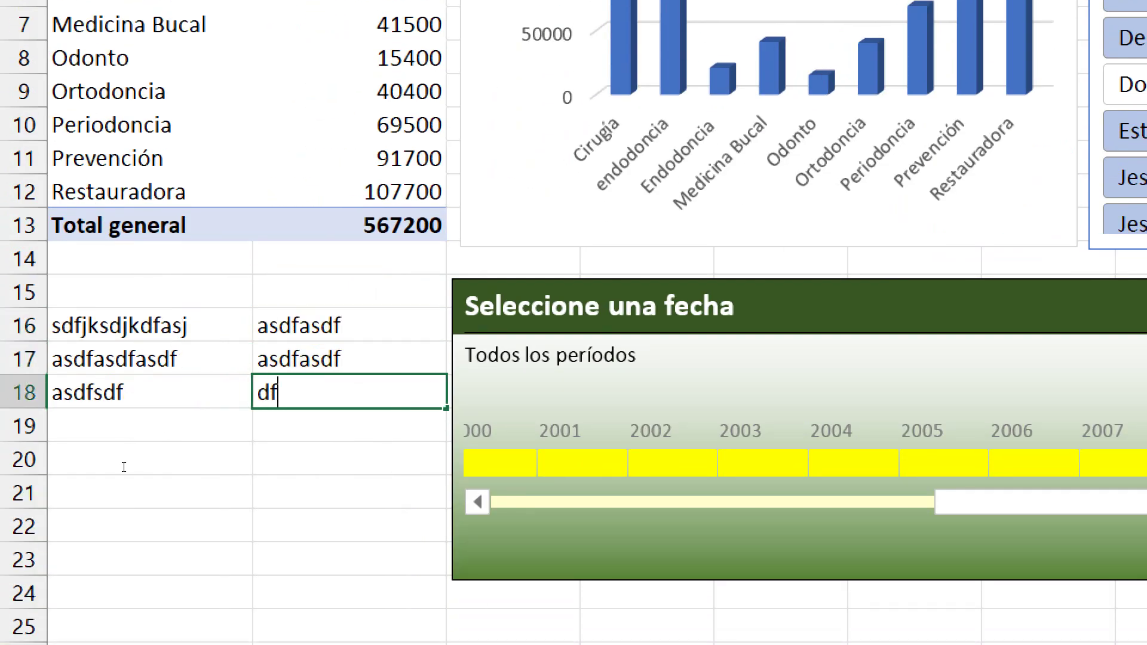
text(dfdf)
Step: Clear the test text from cells A16:A18 and B16:B18
key(Left)
key(Up)
key(Up)
key(shift+Down)
key(shift+Down)
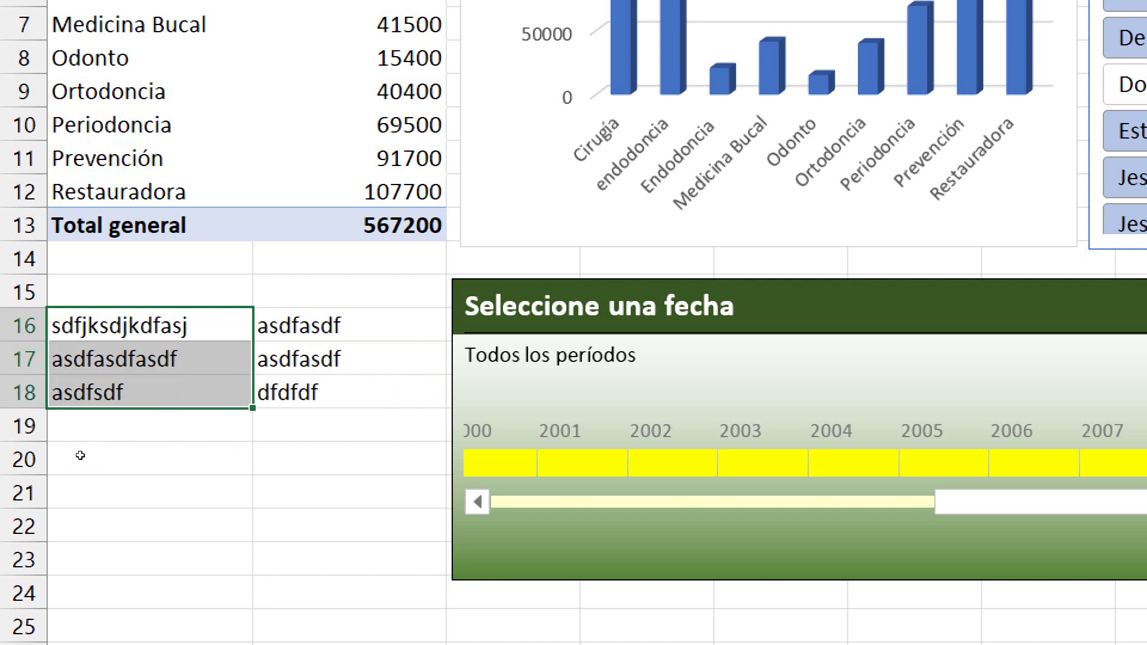
key(Delete)
key(Right)
key(shift+Down)
key(shift+Down)
key(Delete)
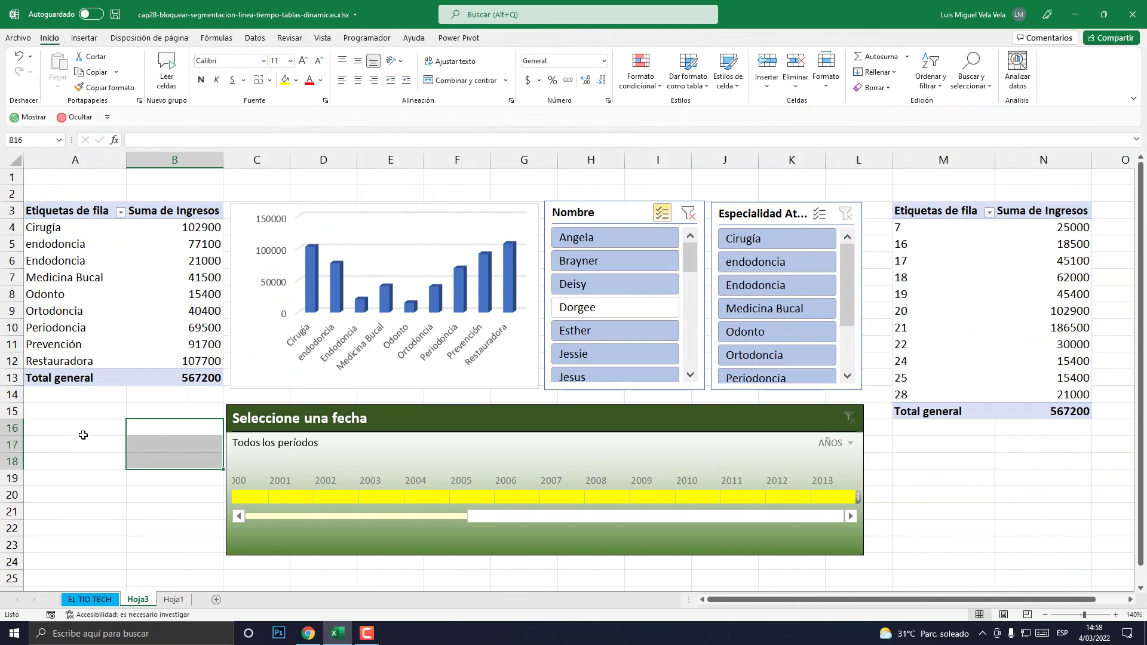
Step: Save the workbook
click(166, 340)
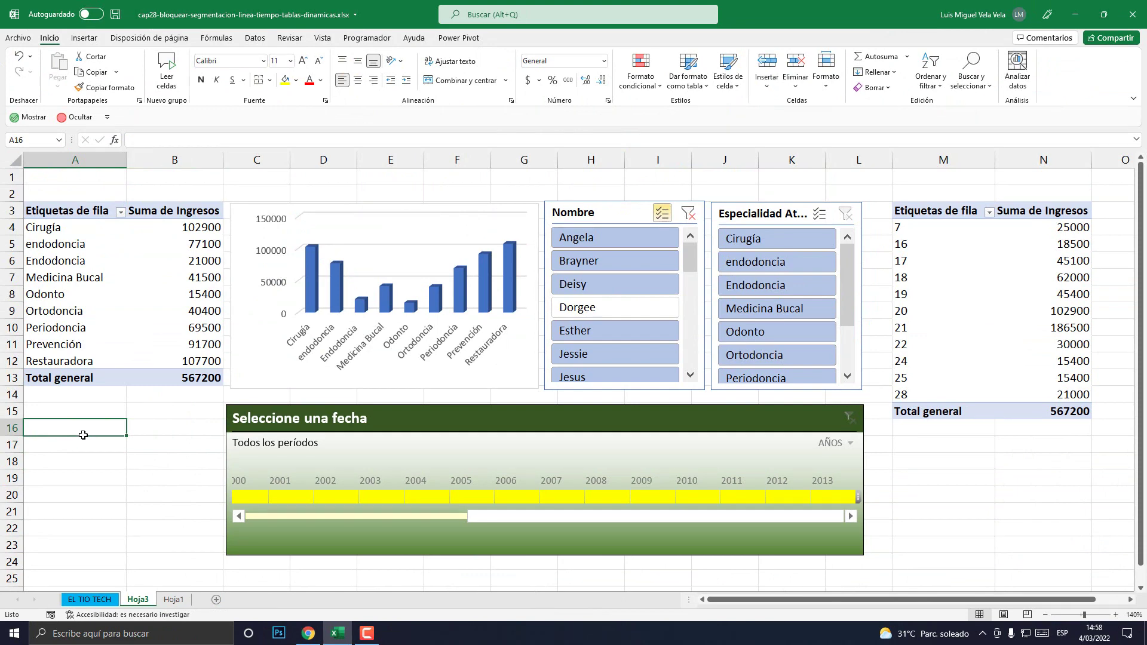
click(116, 14)
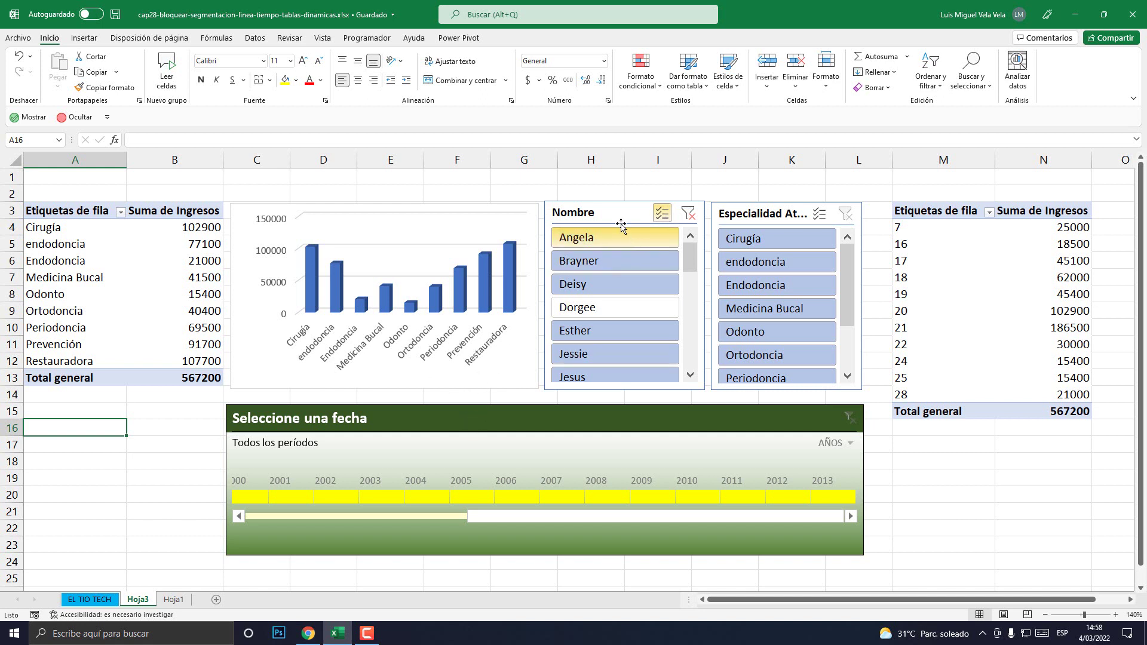
Step: Reposition the Nombre slicer to about 16.58 cm horizontally and 1.02 cm vertically
mouse_move(621, 224)
mouse_down()
mouse_move(618, 191)
mouse_move(591, 206)
mouse_move(616, 220)
mouse_up()
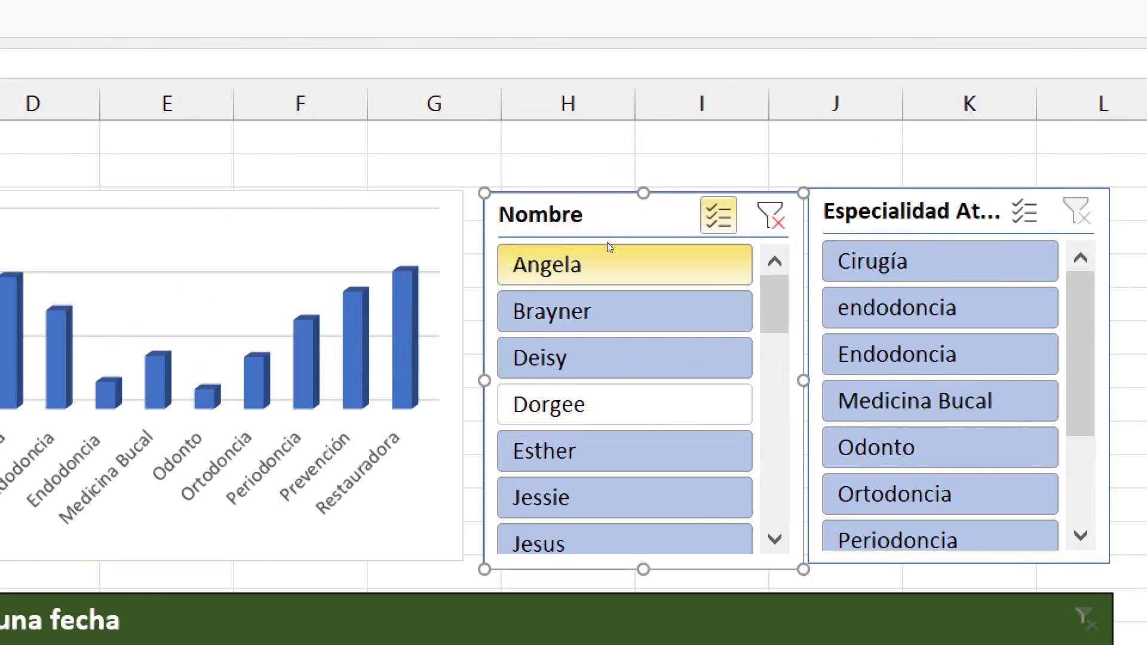
mouse_move(609, 219)
mouse_down()
mouse_move(595, 211)
mouse_move(605, 207)
mouse_up()
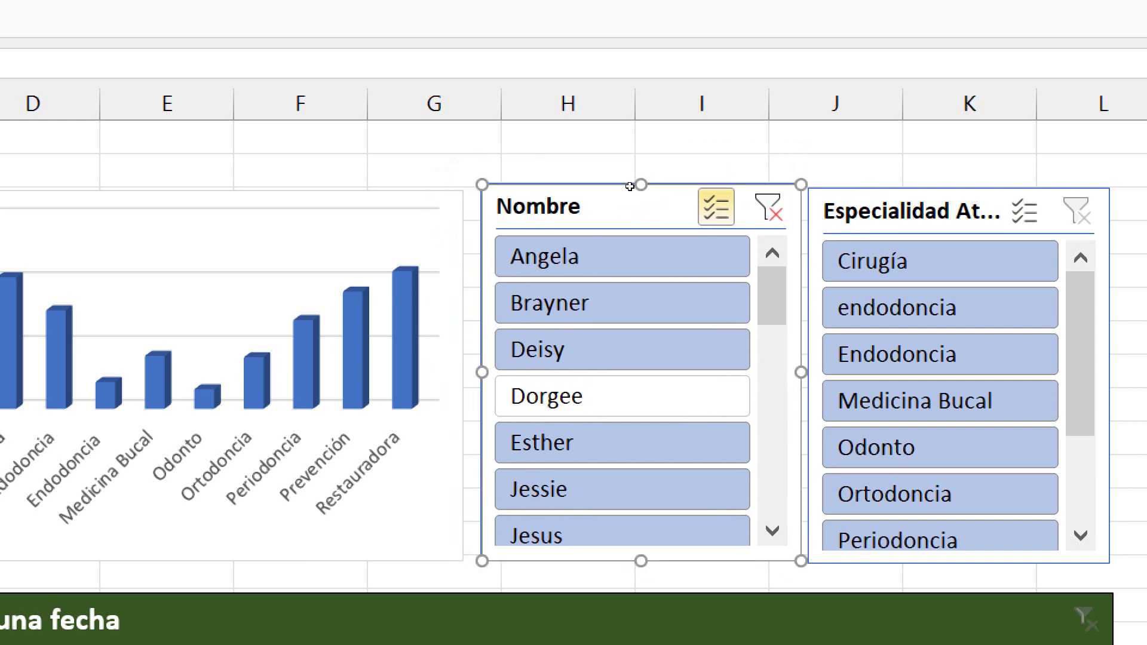
Step: Disable resizing and moving for the Nombre slicer in its size and properties settings
right_click(597, 215)
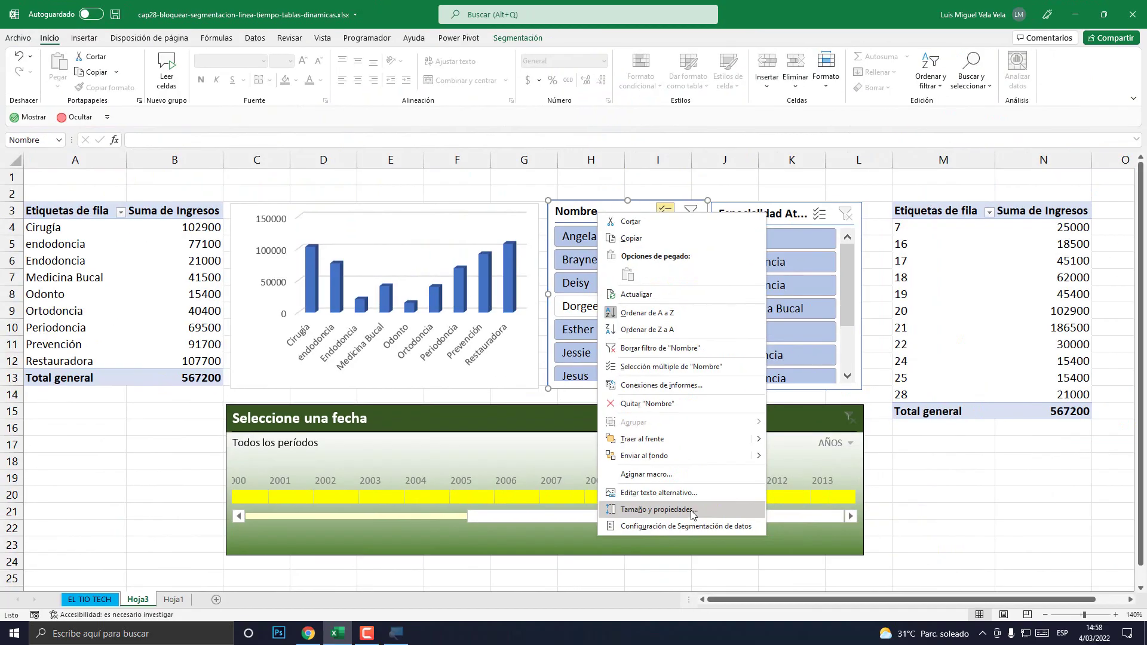
click(656, 509)
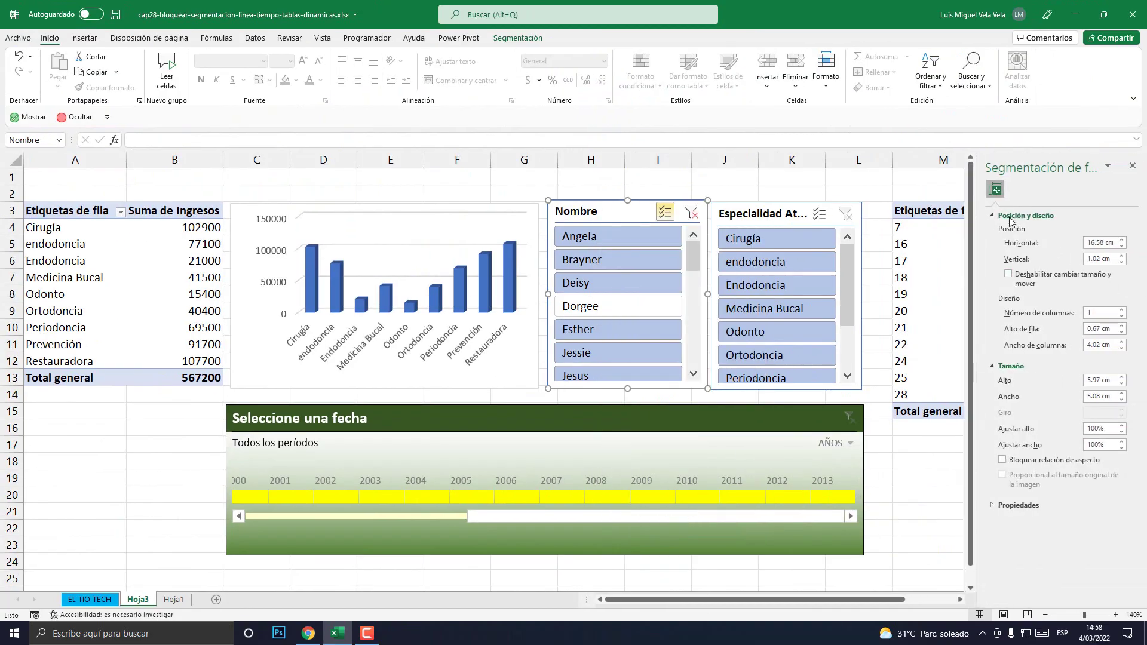
click(1016, 215)
click(1026, 231)
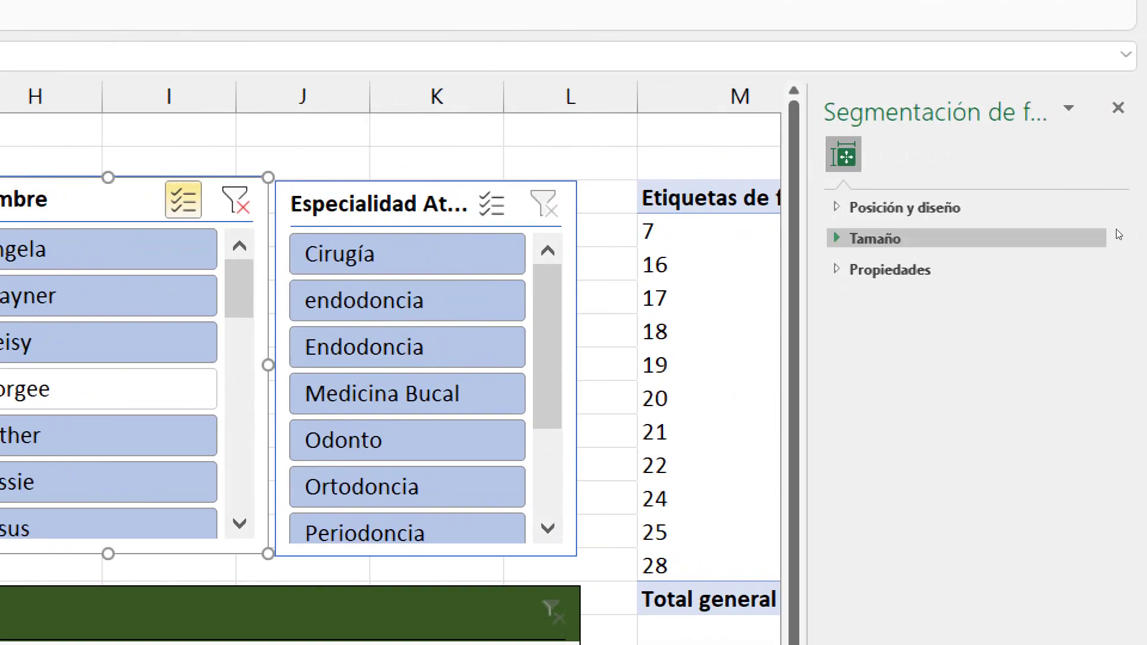
click(991, 215)
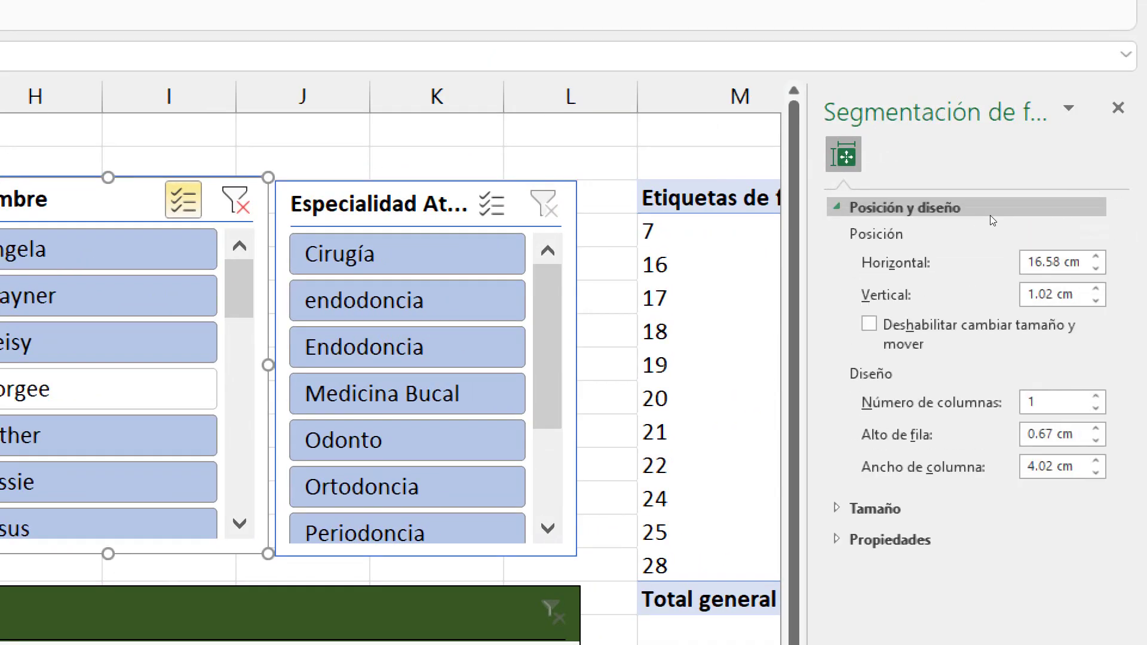
click(992, 213)
click(992, 214)
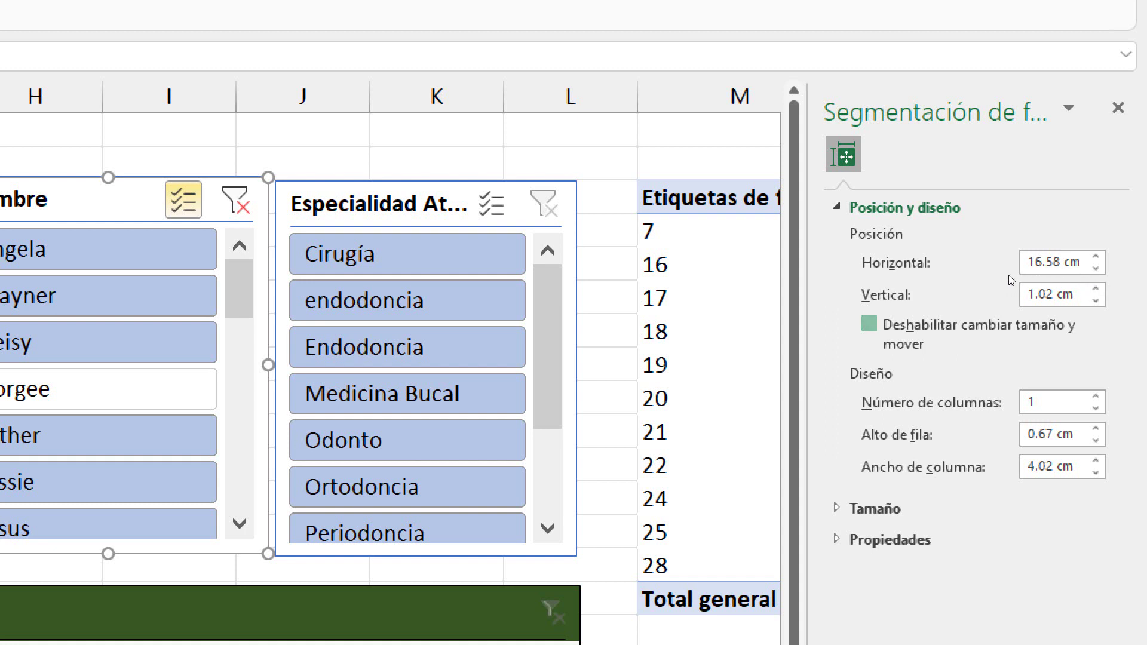
click(870, 324)
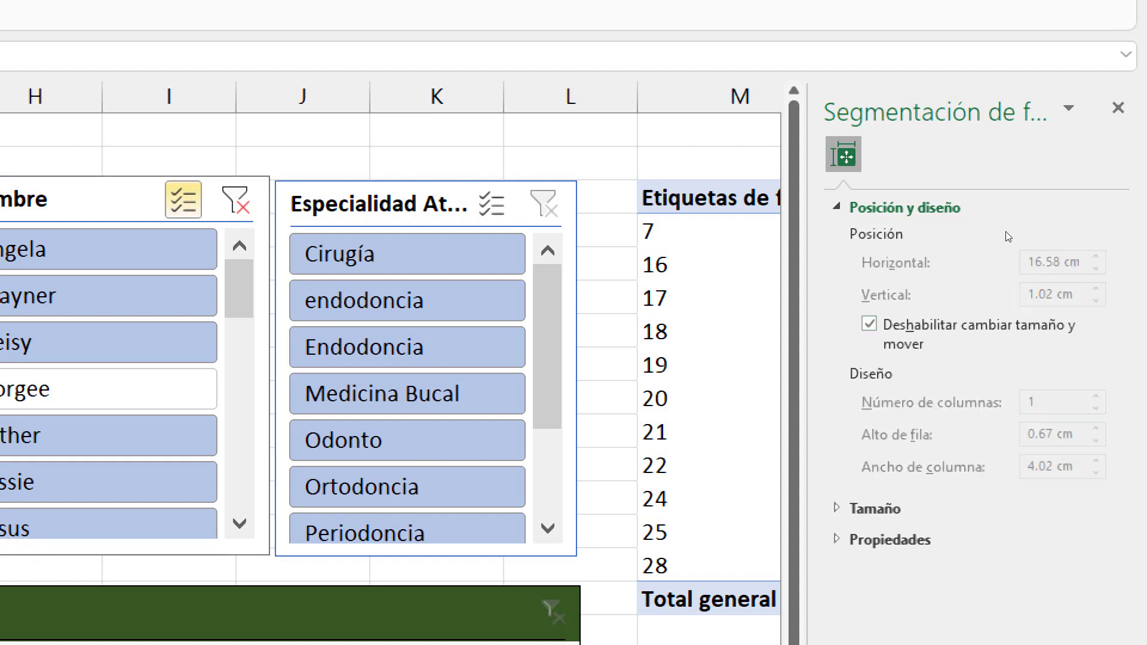
click(993, 214)
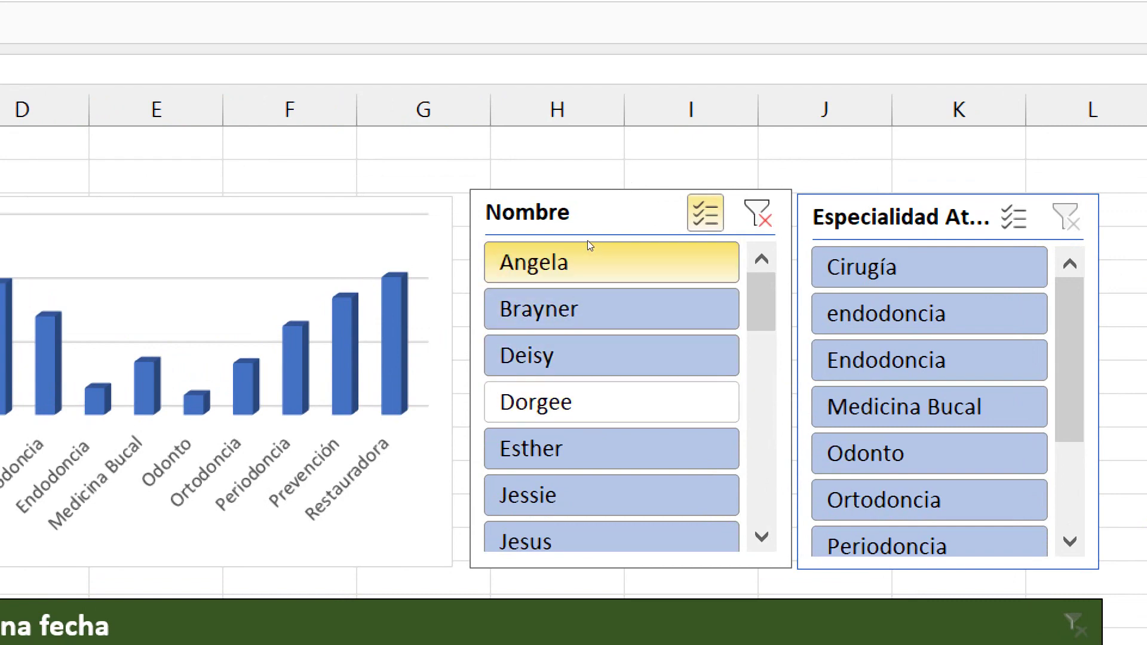
Step: Exclude the first three names in the Nombre slicer and include them again to test its filtering
click(595, 261)
click(597, 299)
click(595, 356)
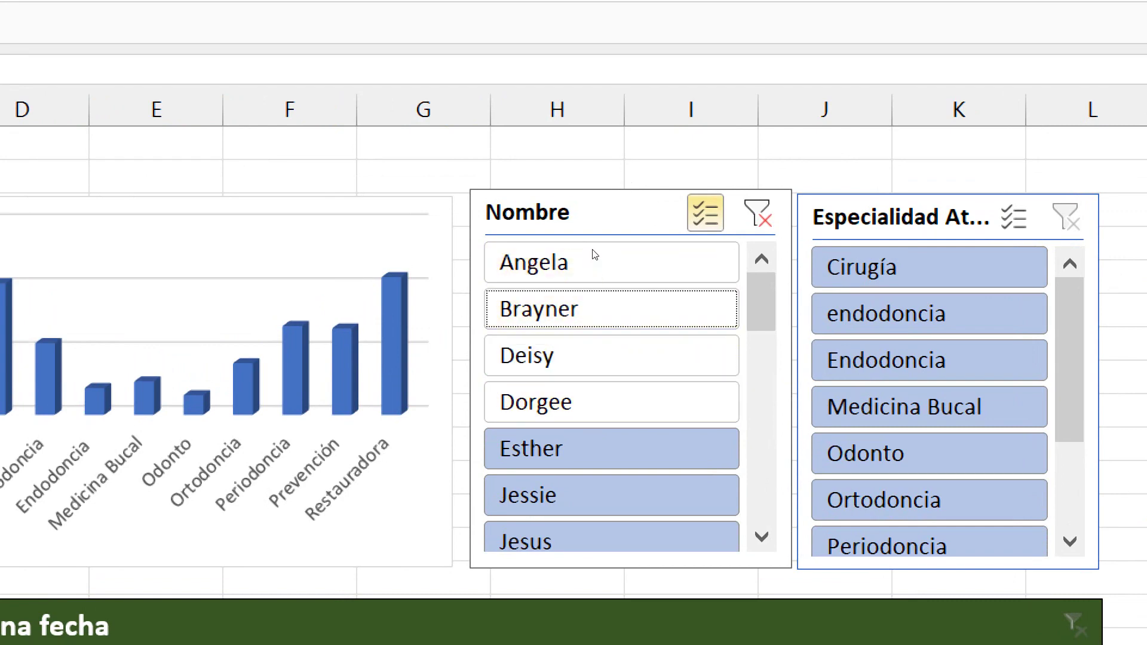
click(594, 298)
click(597, 261)
click(595, 356)
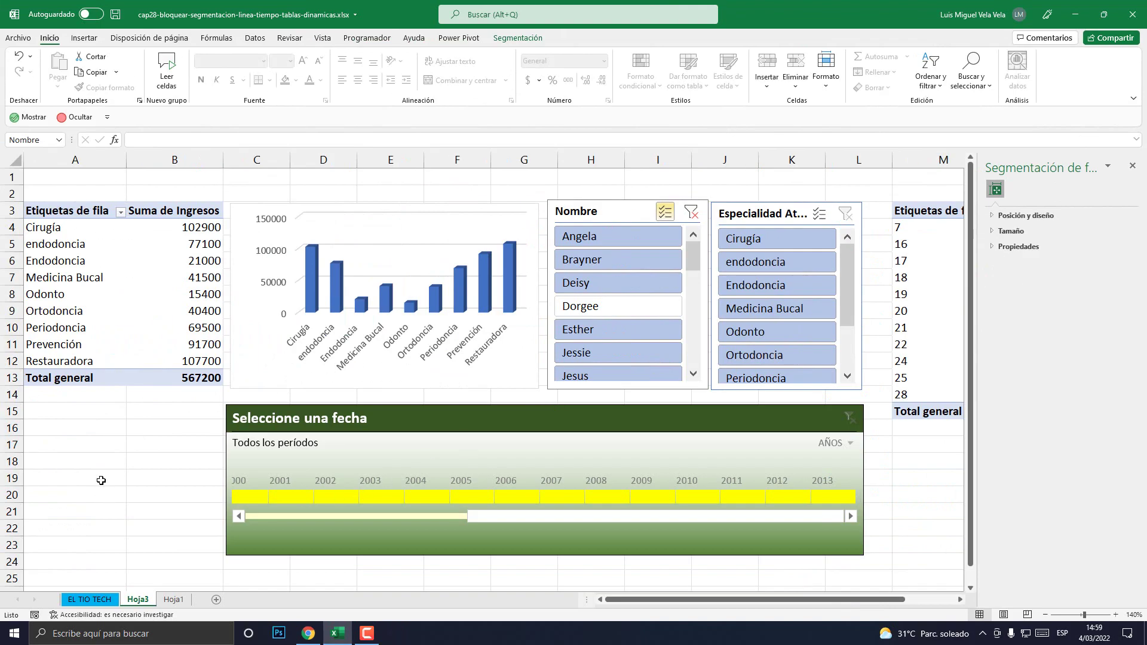
Step: Enter test text in column A: sdafsdf in A17 and sdf in A18, A19 and A21
click(98, 441)
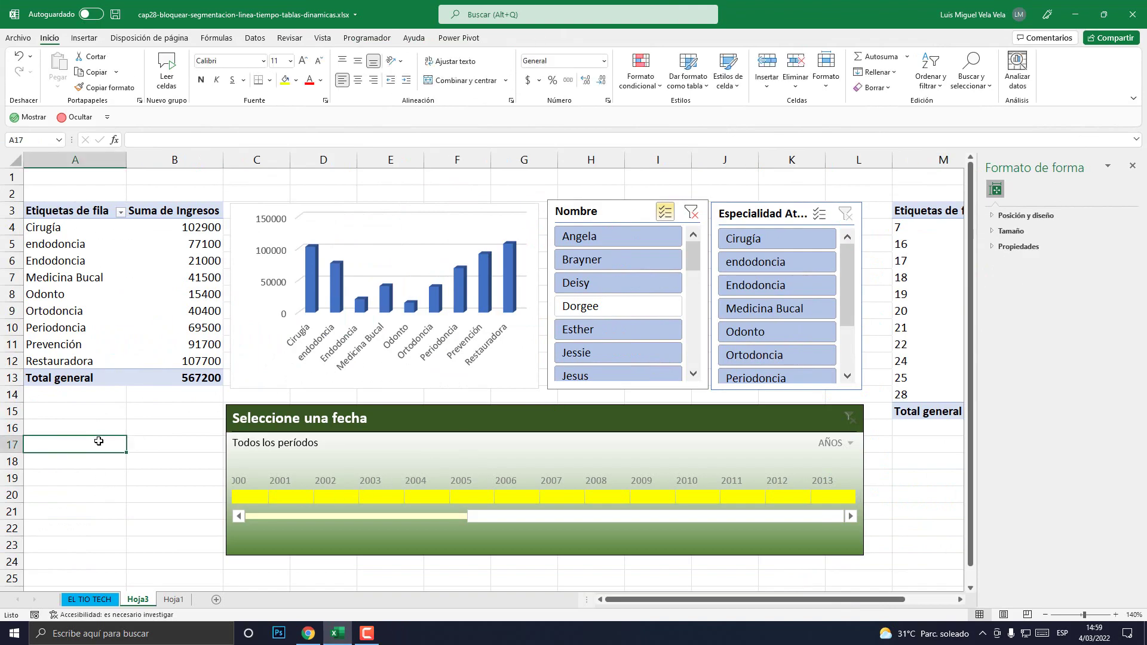
text(sdafsdf)
key(Return)
key(Return)
text(sdf)
key(Return)
key(Return)
text(sdf)
key(Up)
key(Up)
key(Up)
text(sdf)
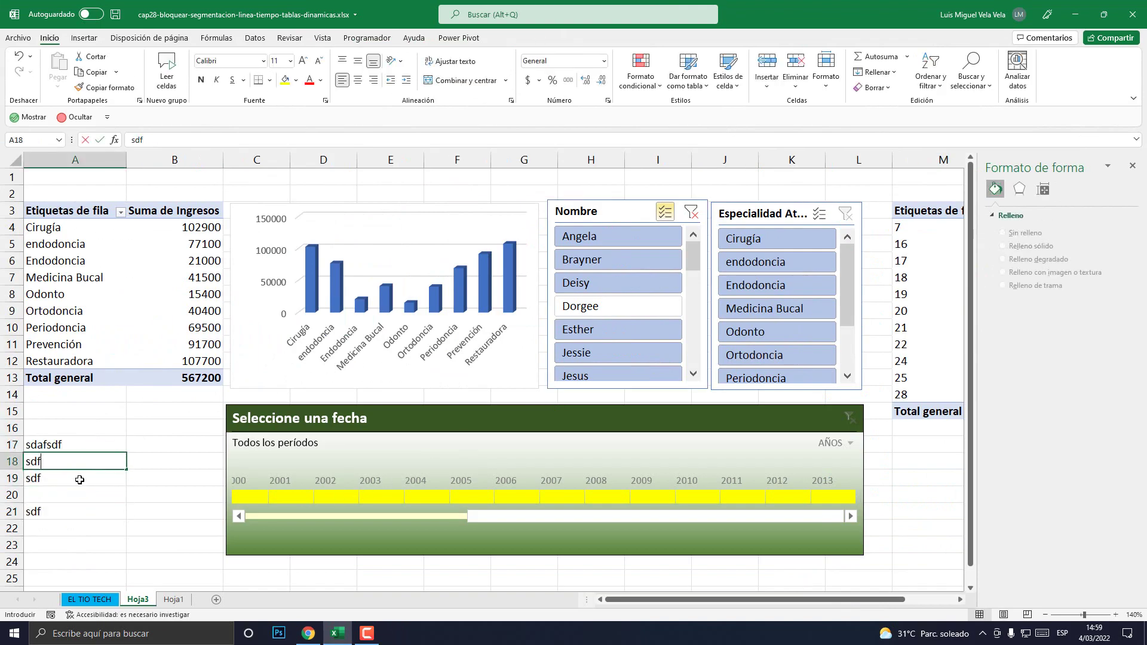
key(Return)
Step: Clear the test text from cells A17:A21
drag(75, 444, 71, 511)
key(Delete)
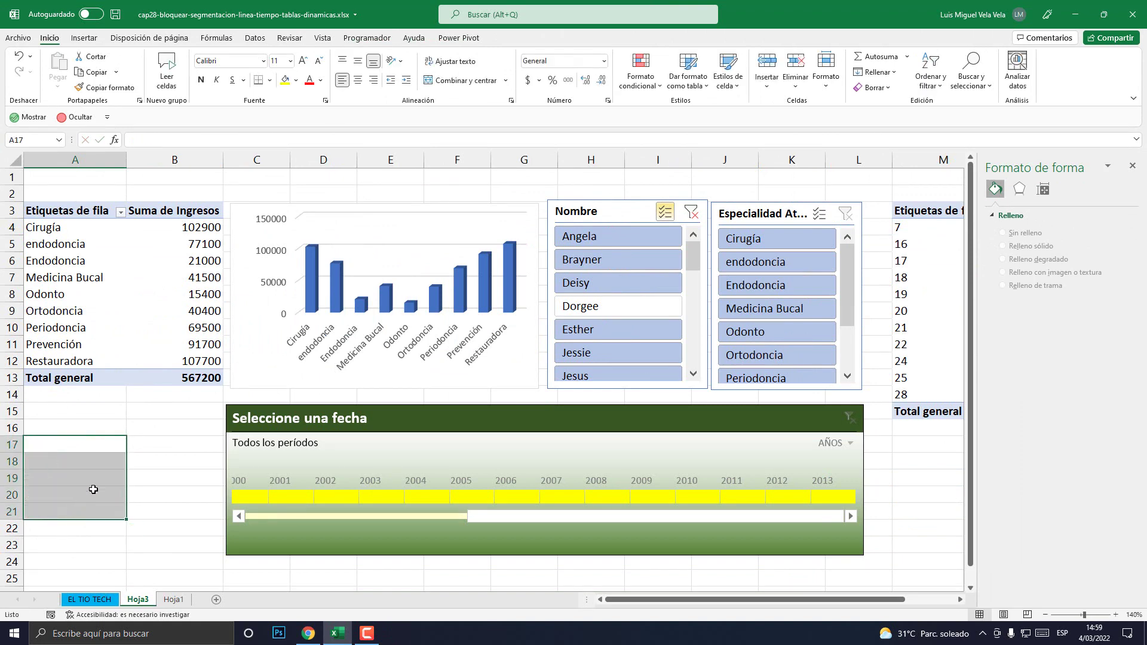
click(156, 460)
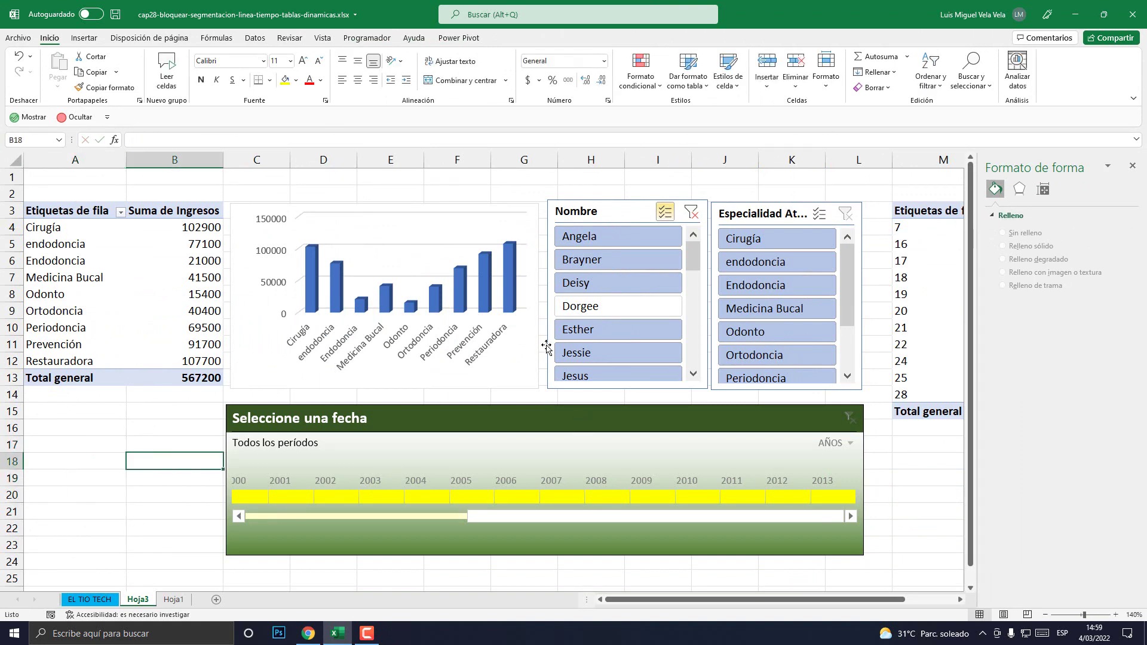
Step: Turn off the Bloqueado property of the Nombre slicer
click(613, 208)
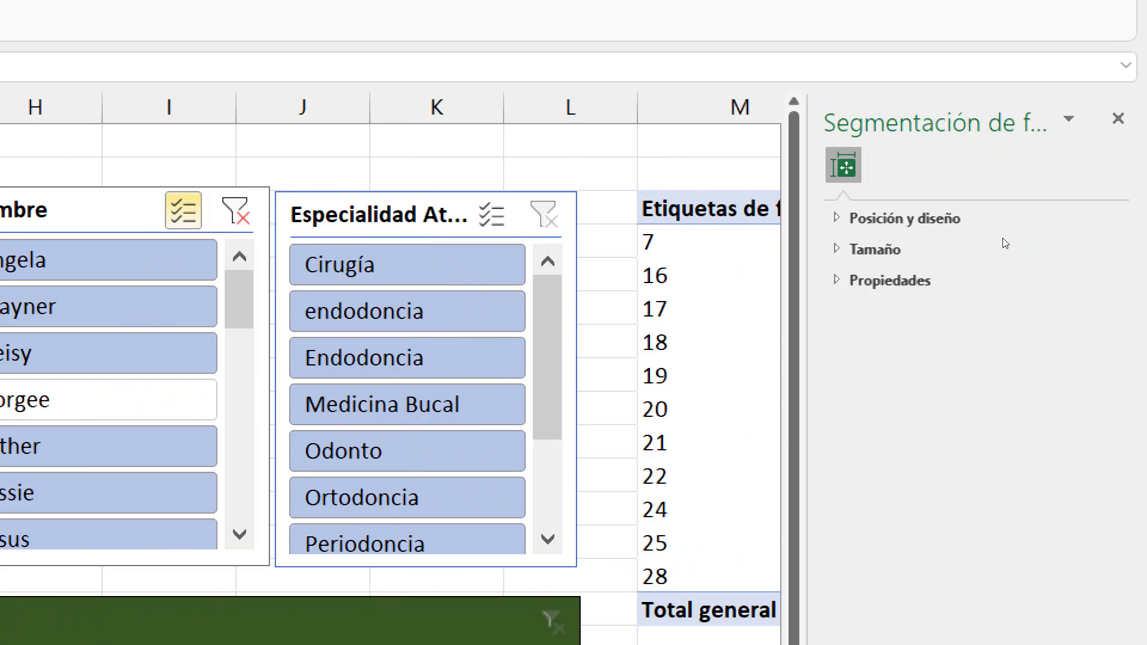
click(994, 279)
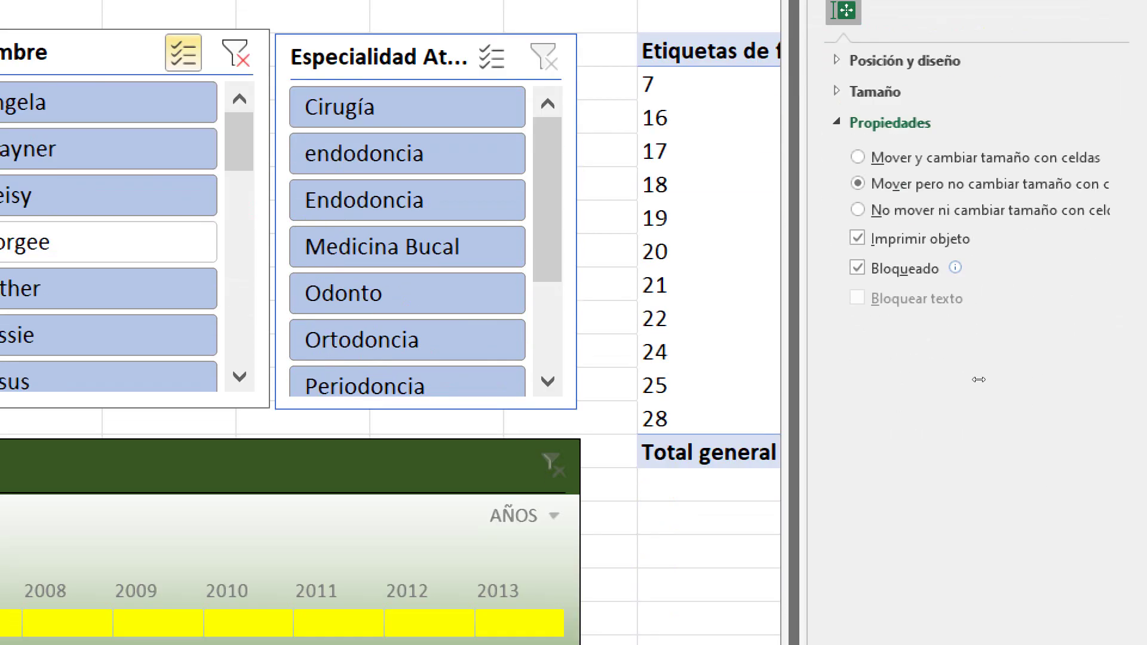
click(858, 268)
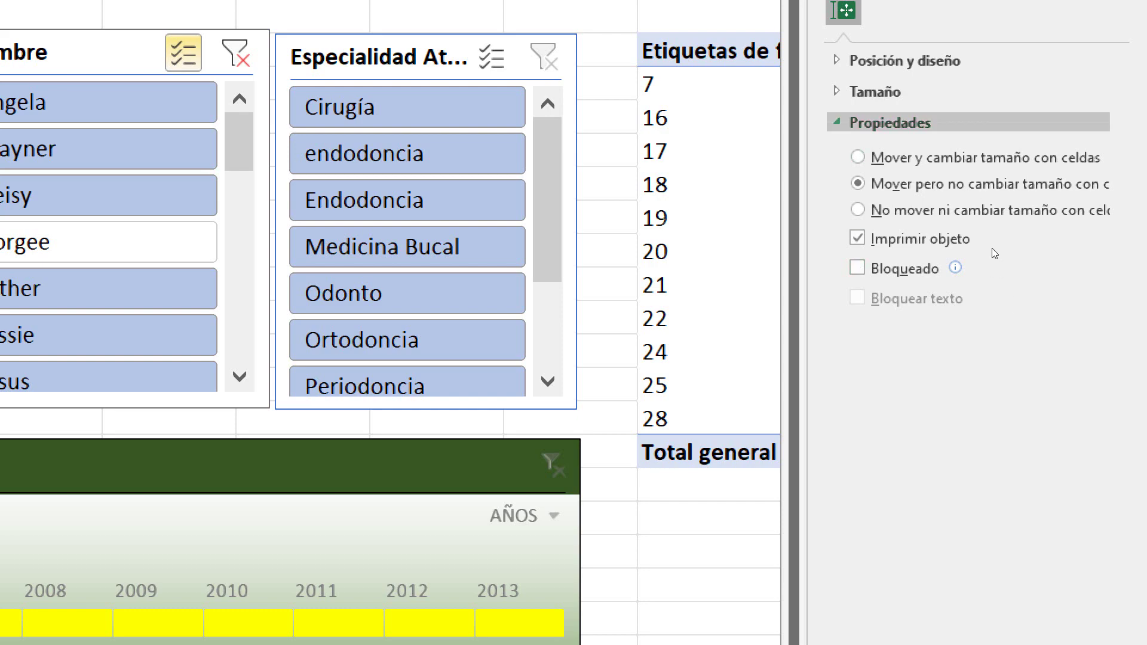
click(891, 123)
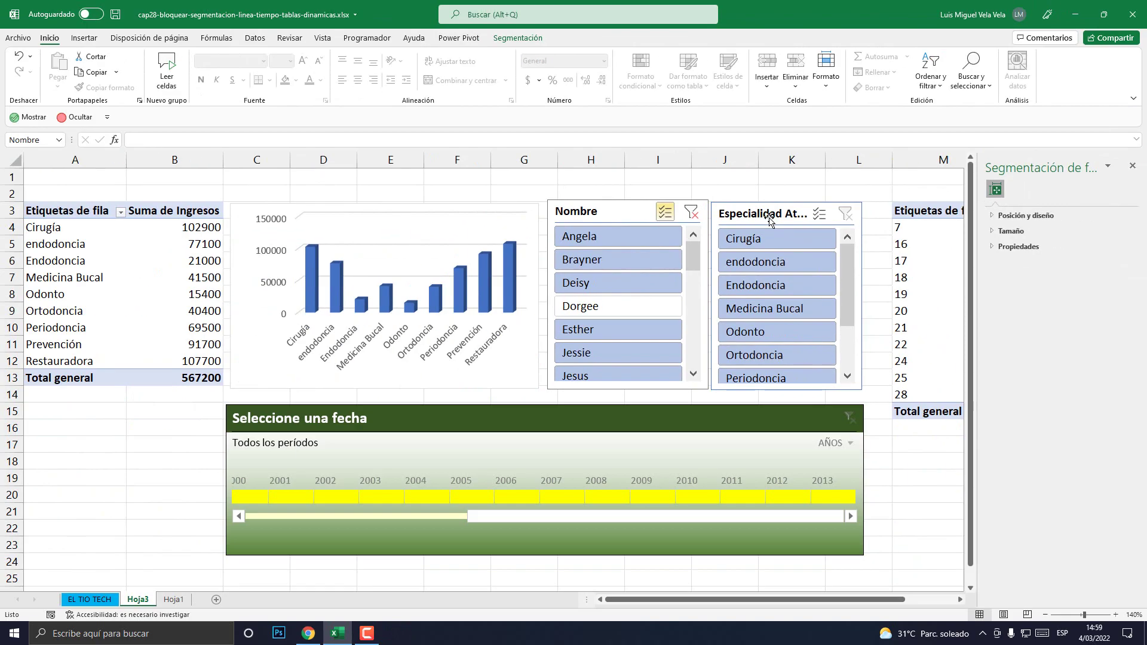
Step: Disable resizing and moving for the Especialidad Atendido slicer in its size and properties settings
right_click(766, 219)
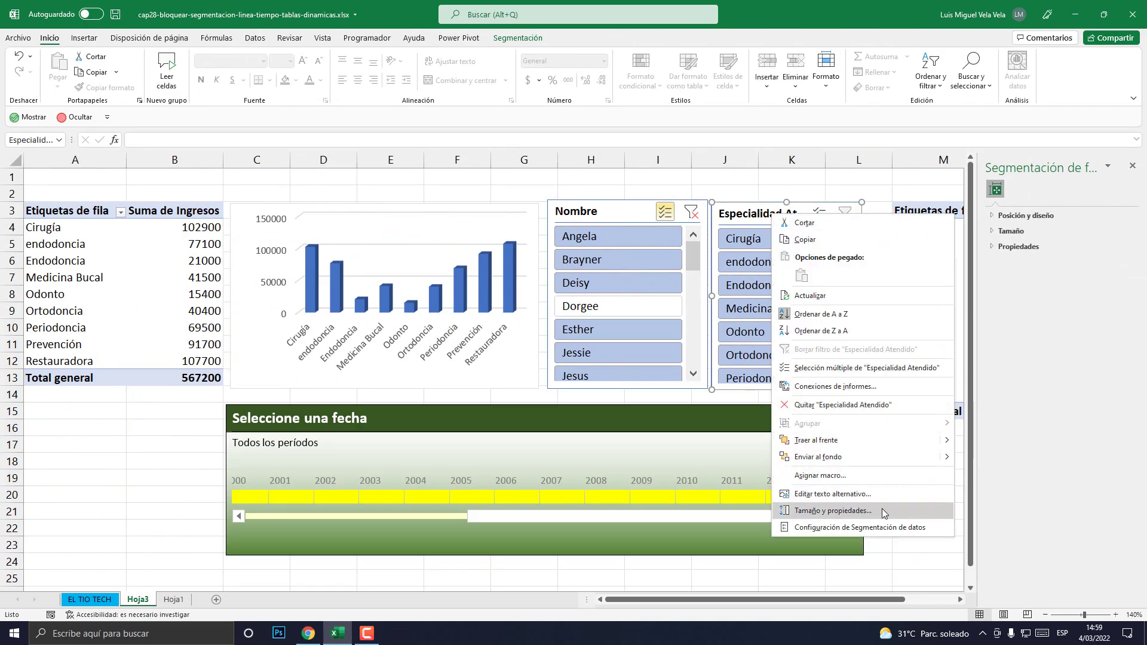
click(891, 512)
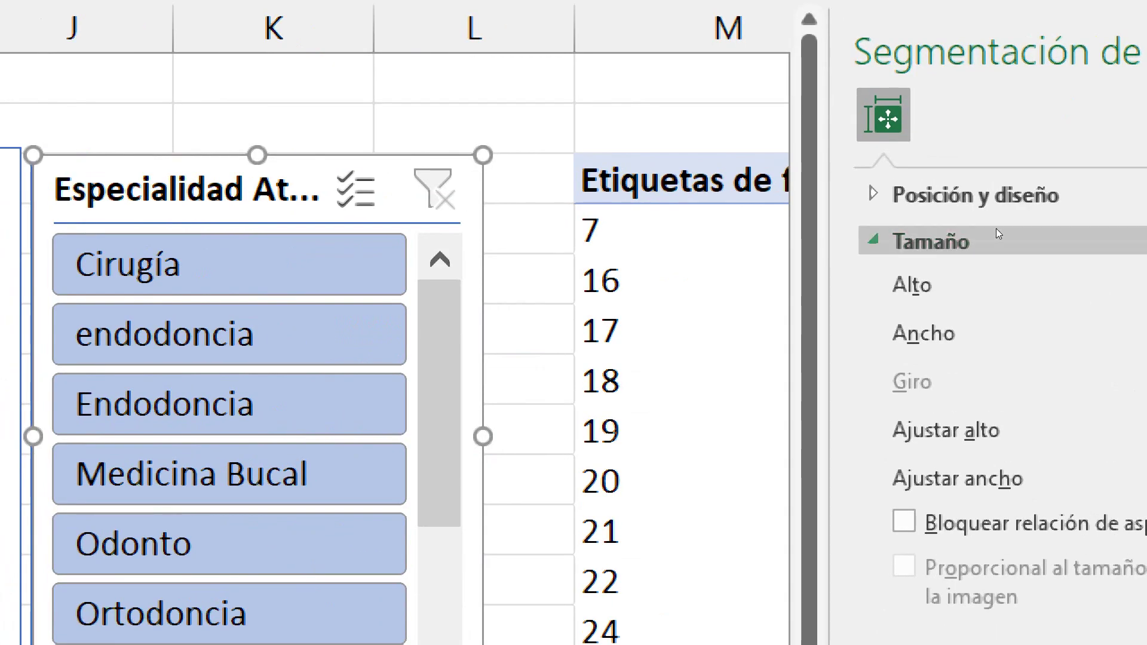
click(1032, 228)
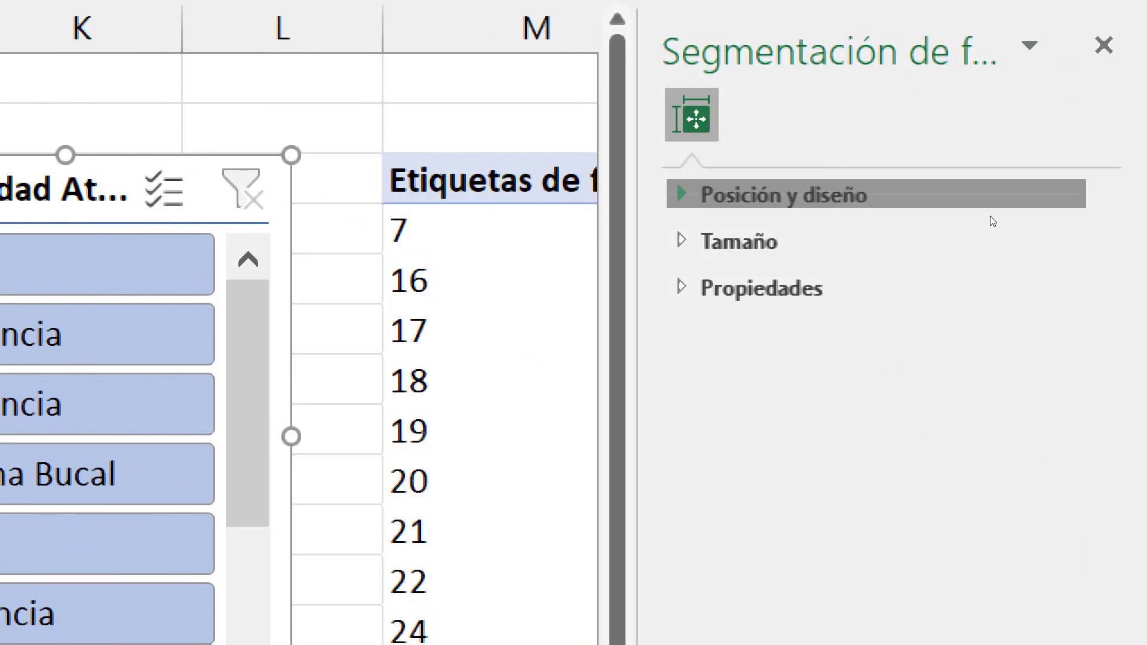
click(980, 195)
key(alt+h)
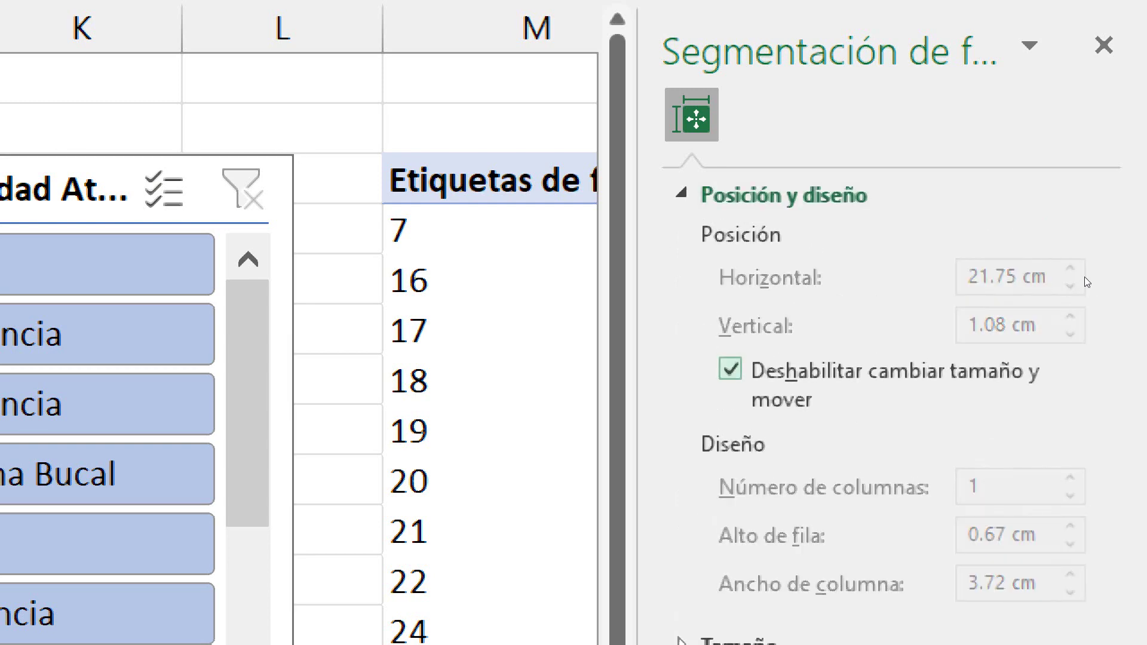
click(994, 209)
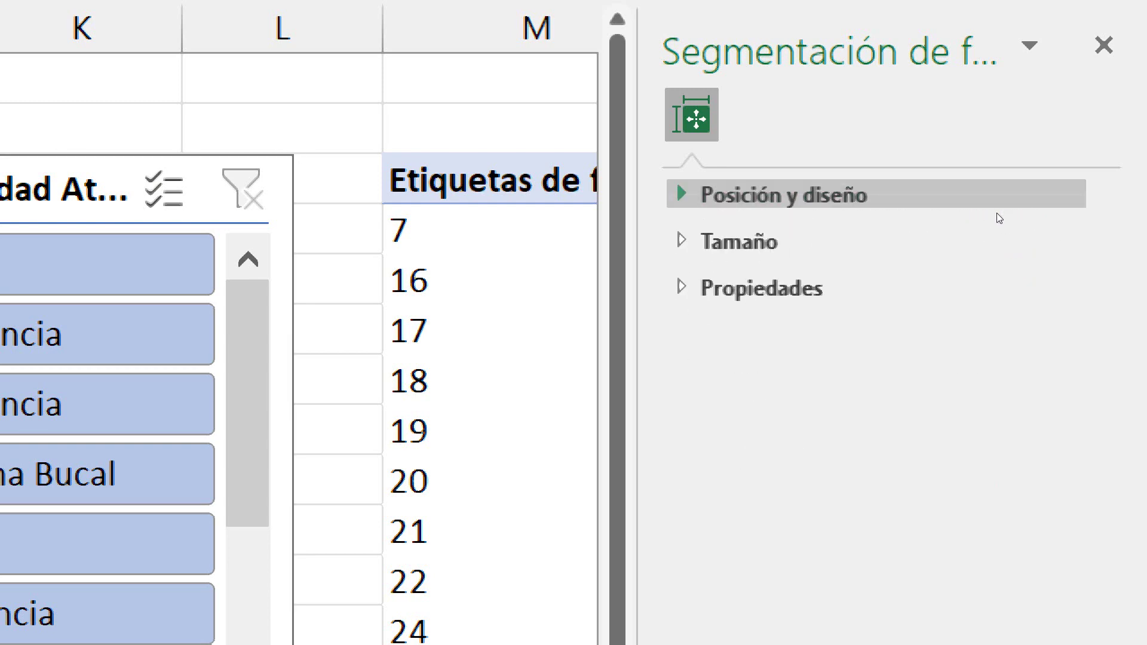
Step: Turn off the Bloqueado property of the Especialidad Atendido slicer and recheck its position settings
click(992, 287)
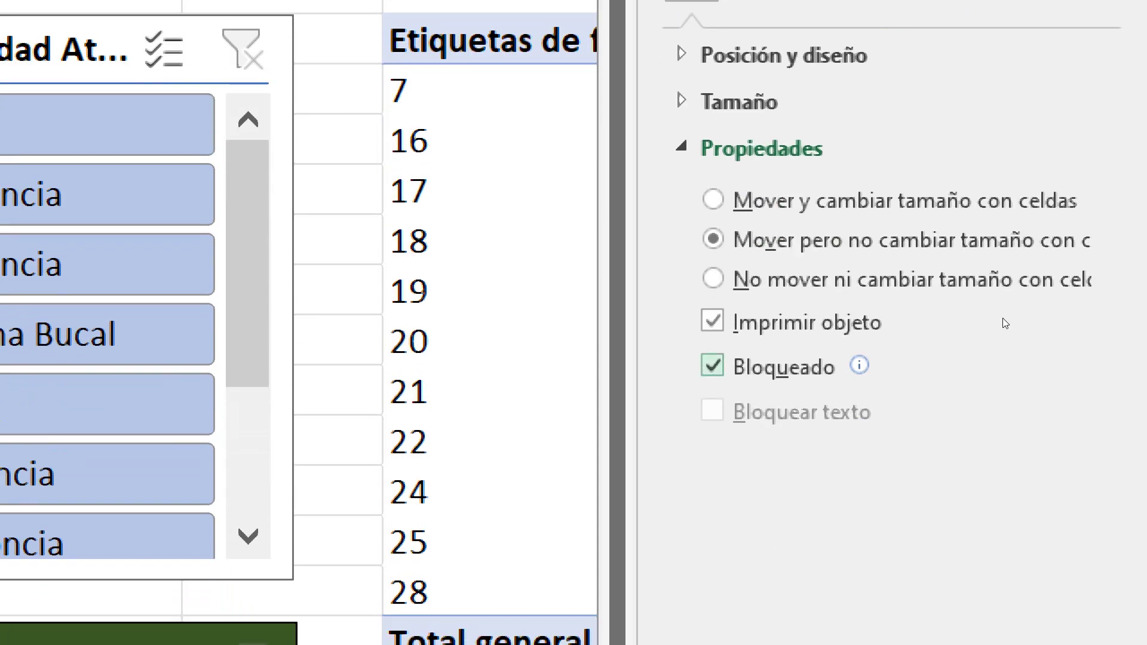
key(space)
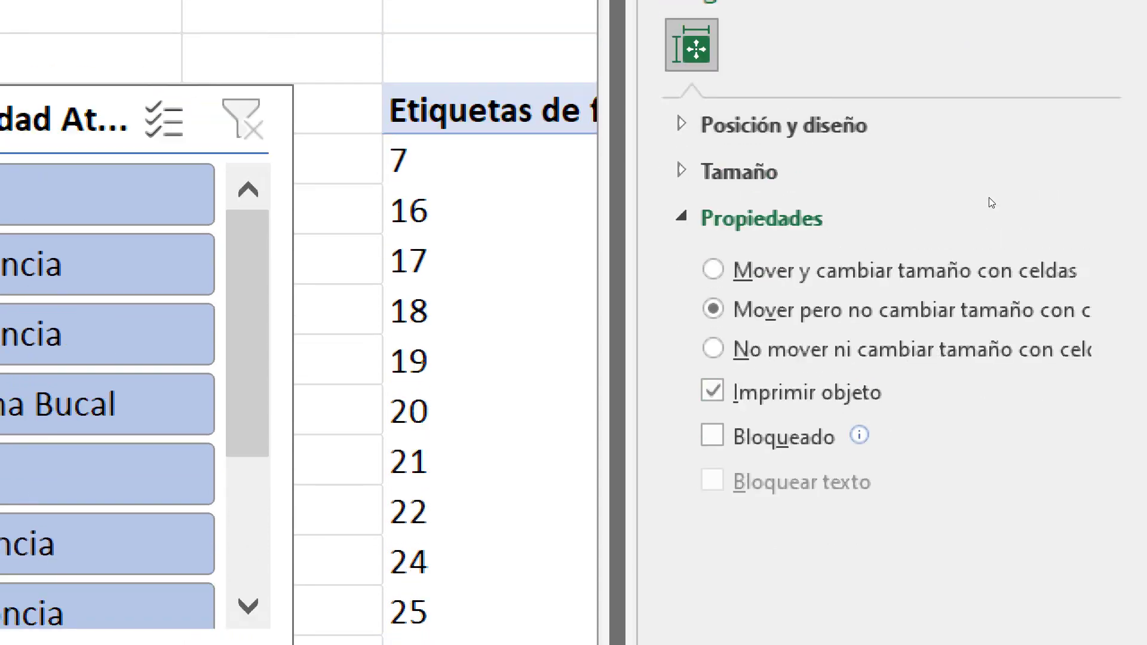
click(988, 217)
key(space)
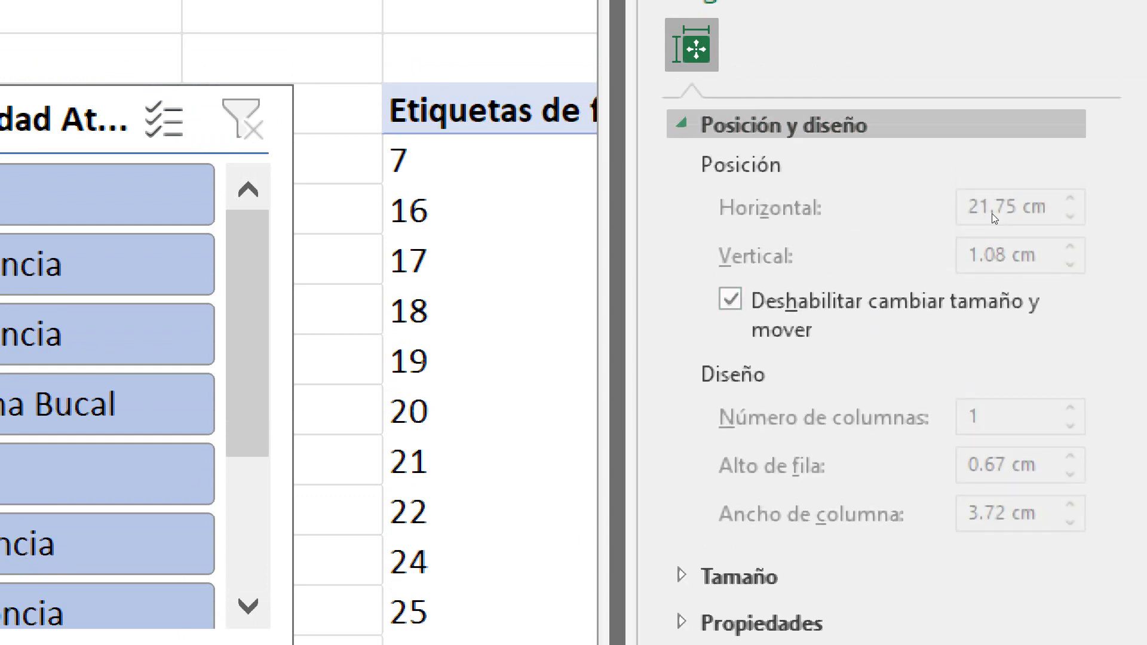
key(space)
click(992, 217)
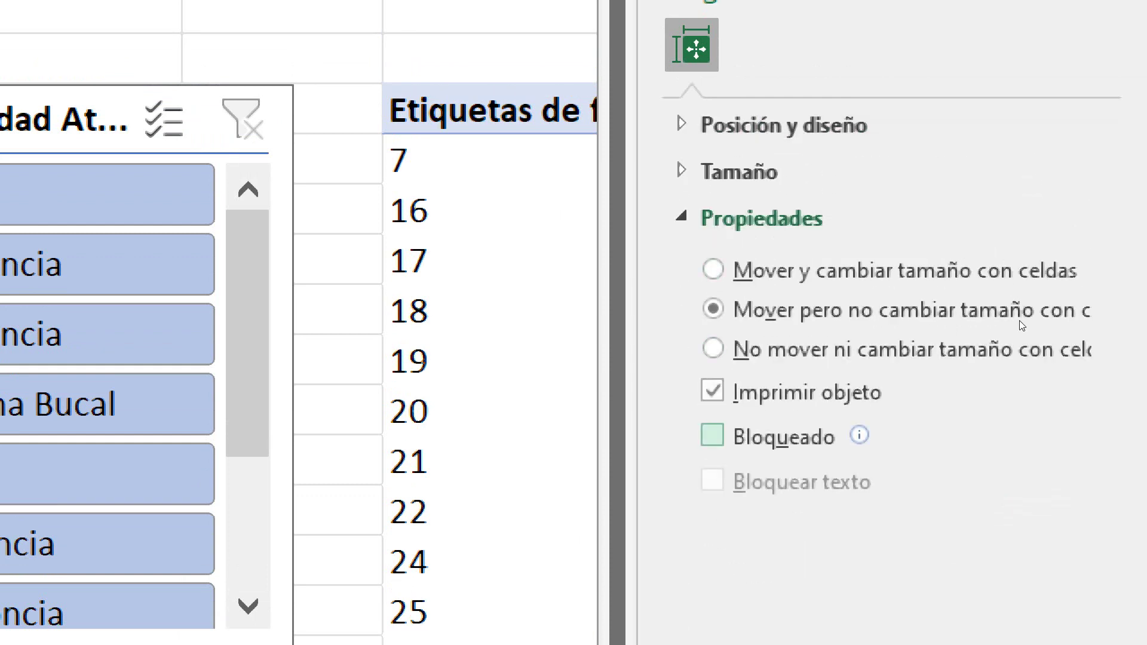
click(993, 239)
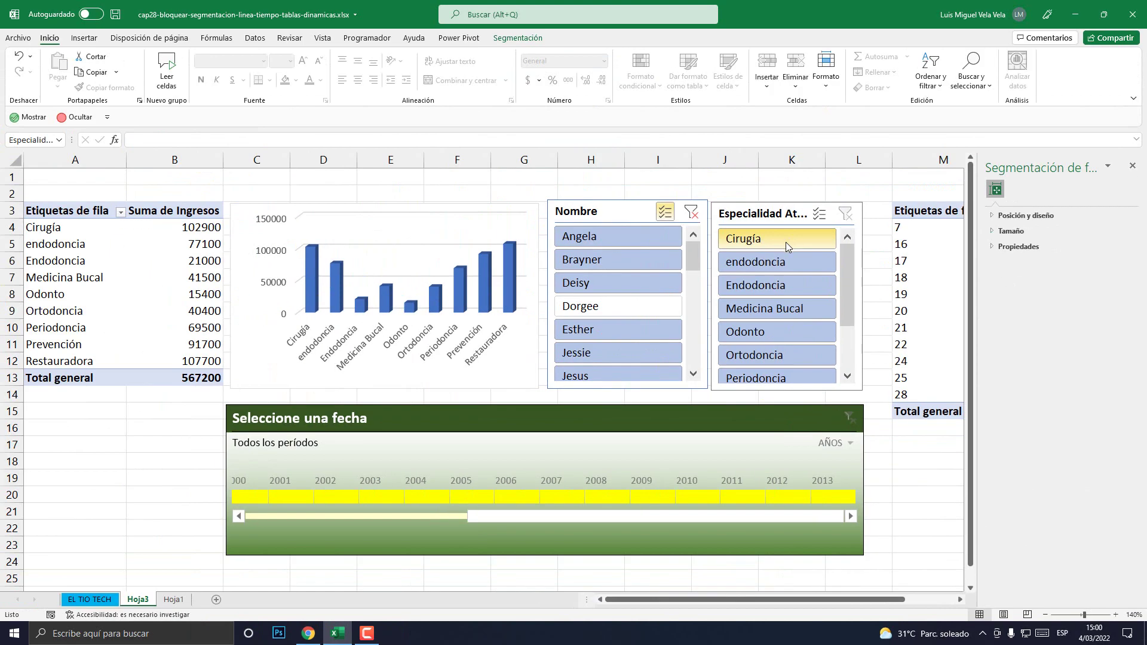
Step: Shift the Especialidad Atendido slicer up to a vertical position of 1 cm, lifting its move restriction only for the adjustment
click(635, 215)
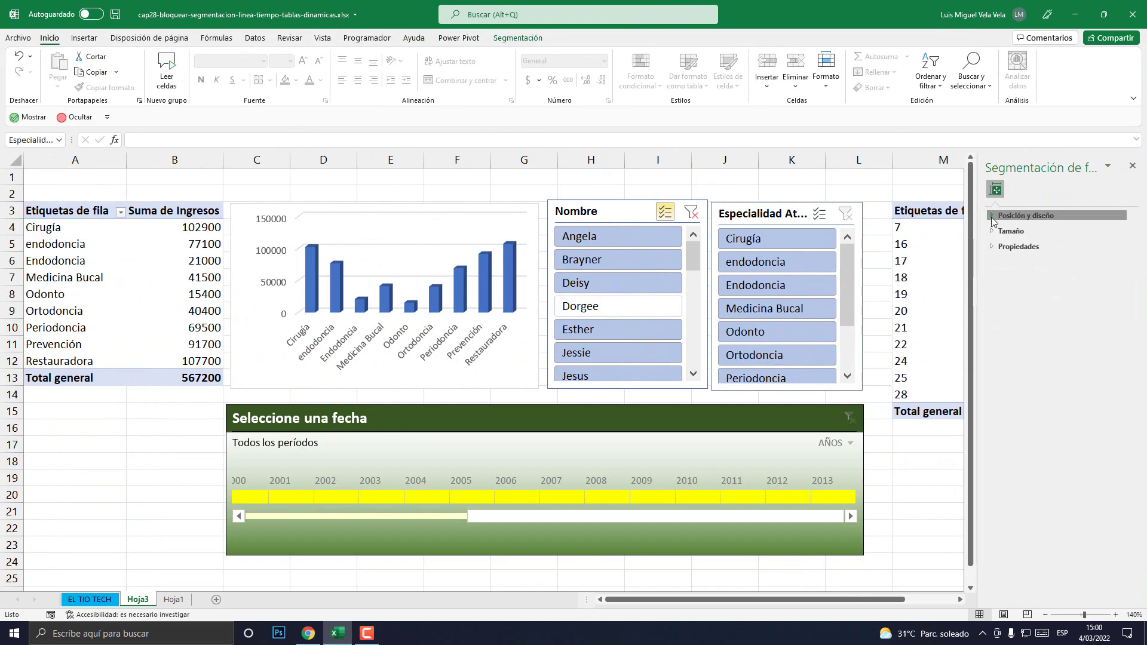
click(992, 216)
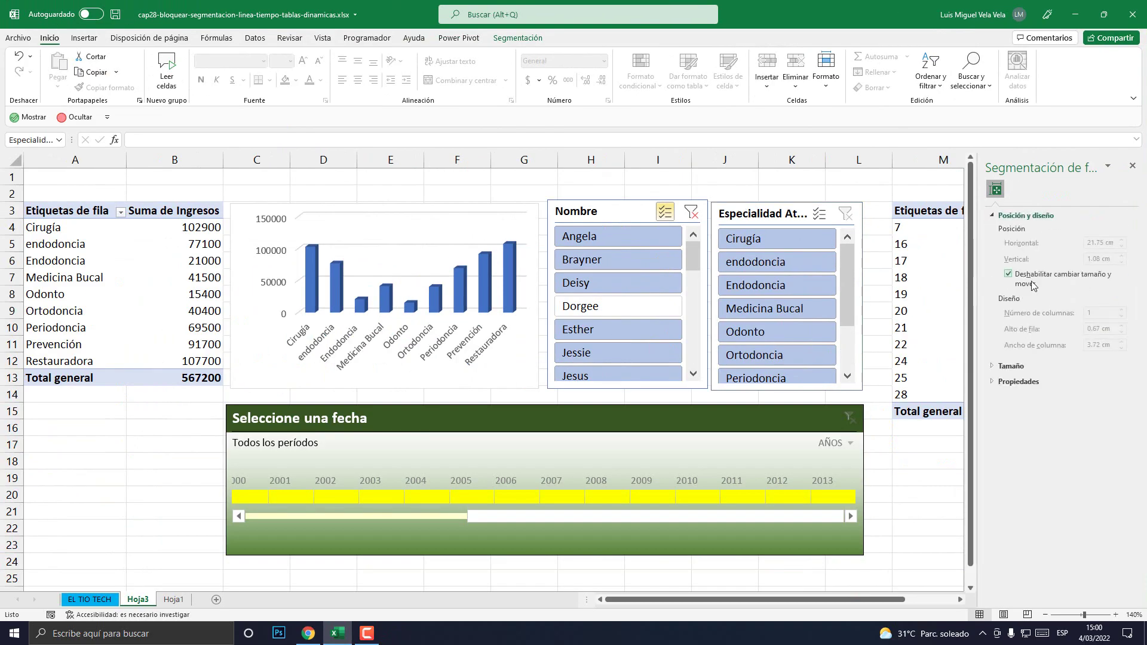
click(1027, 282)
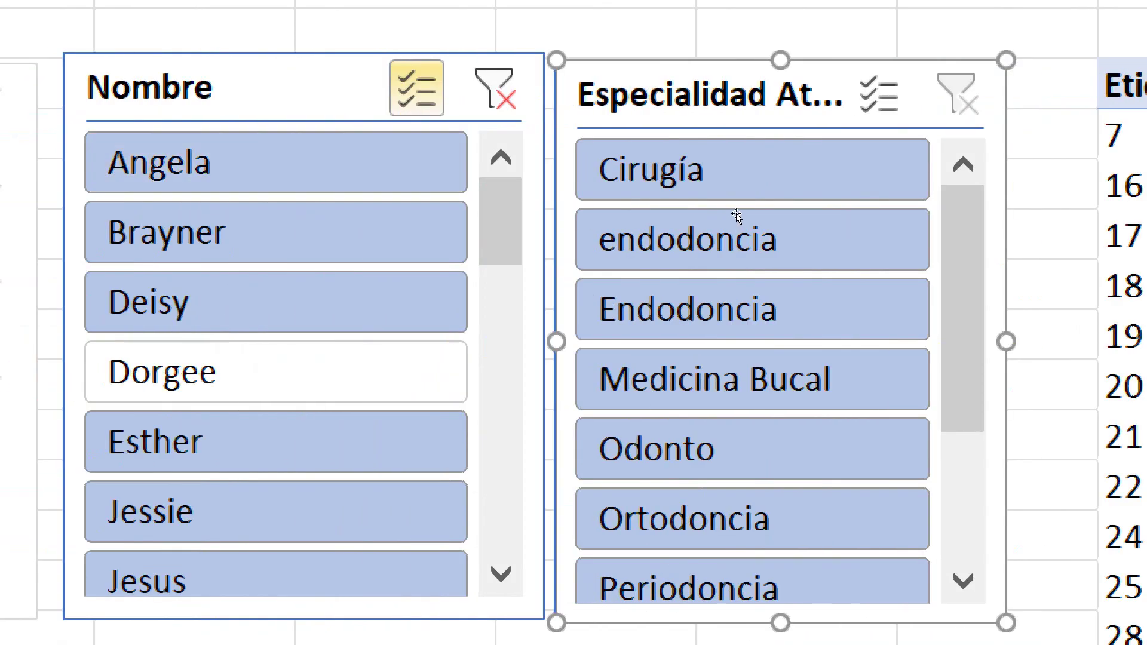
key(Up)
key(Up)
key(Up)
key(Up)
key(Up)
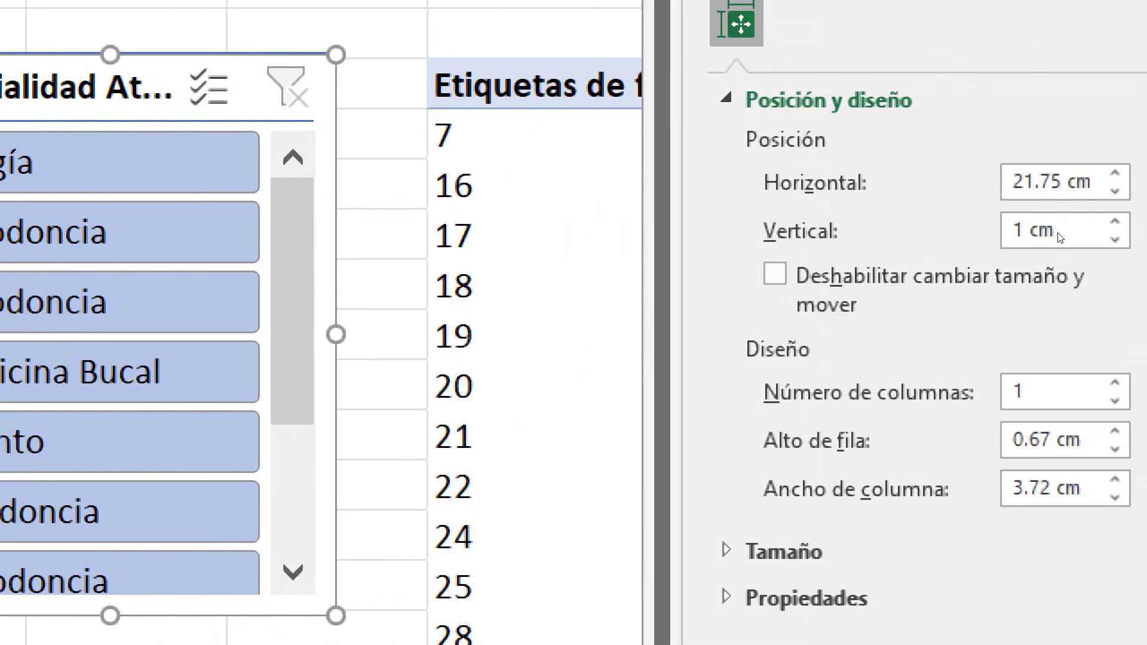
click(1014, 276)
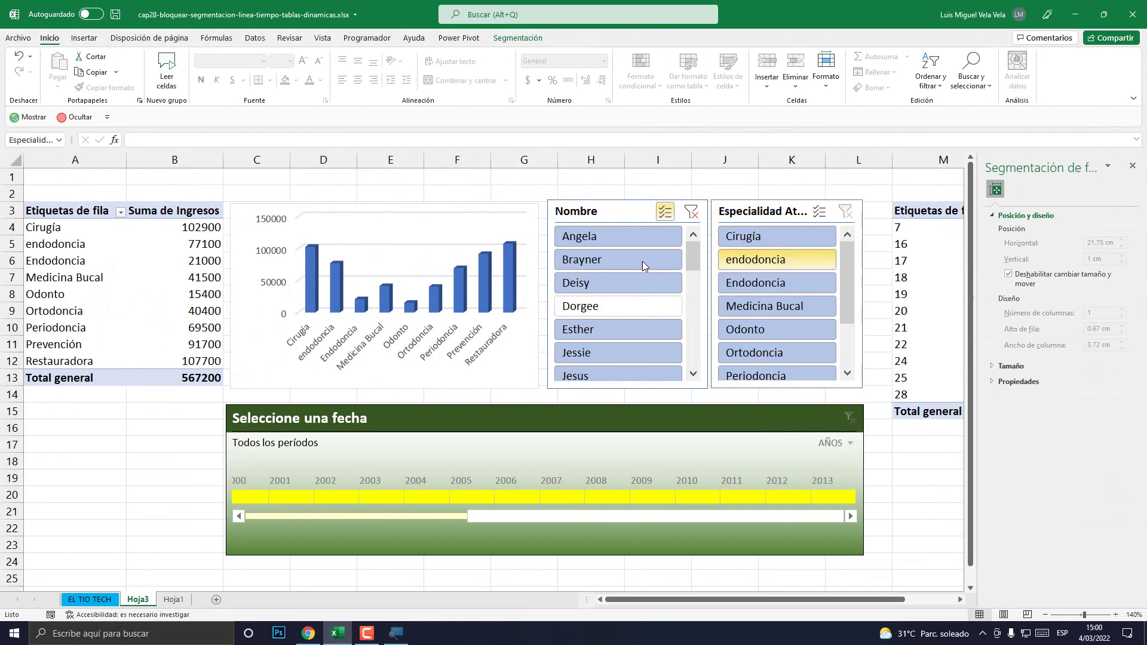
click(620, 215)
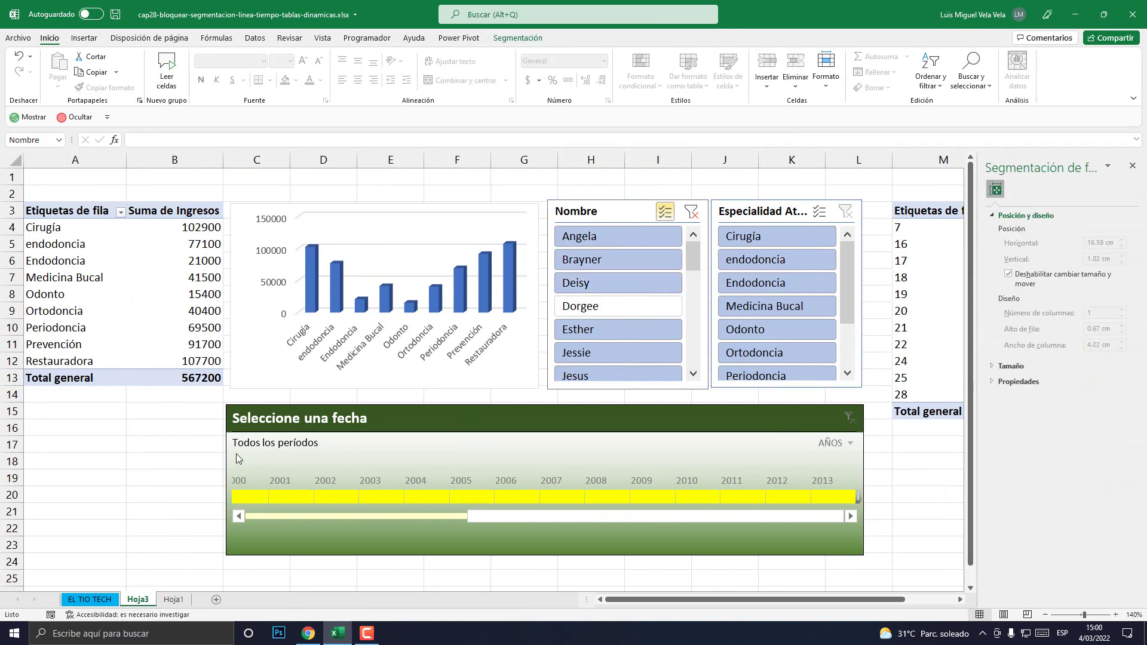
Step: Enter test text below the first pivot table: asdfasdfa in B15, fasd in A15 and asdf in A17
click(159, 448)
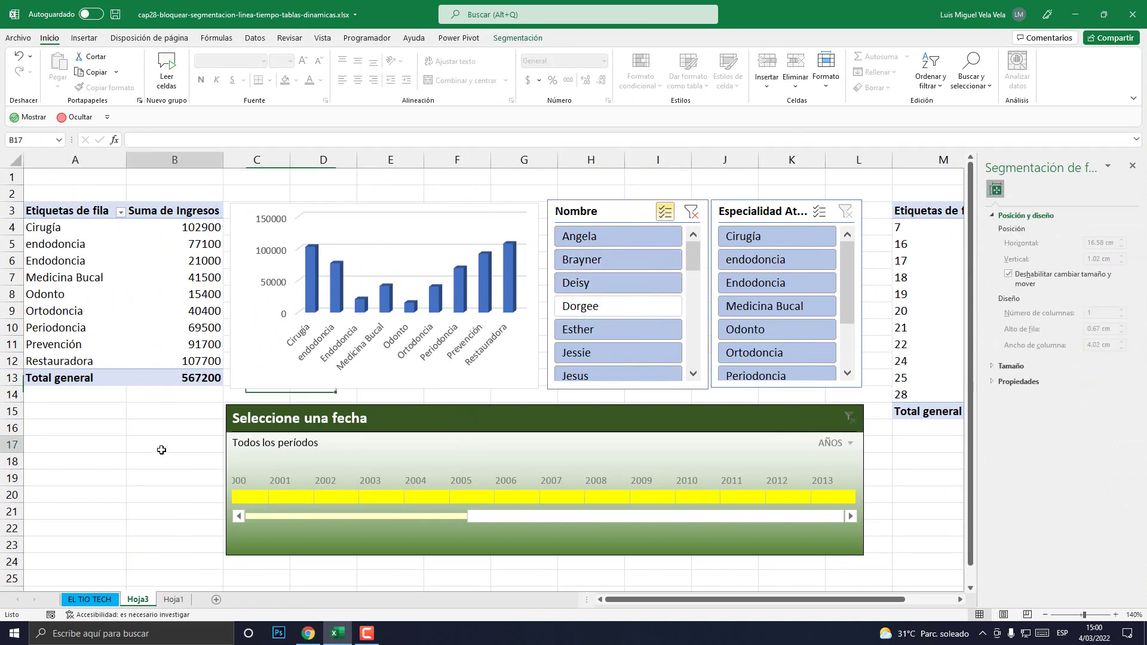
click(131, 417)
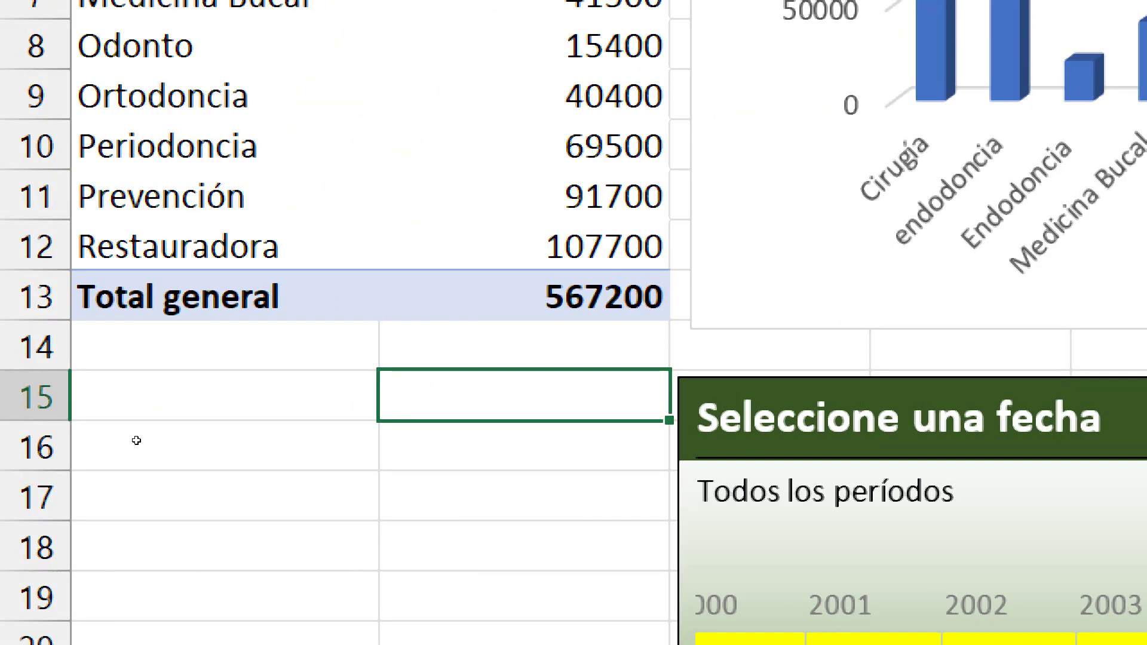
text(asdfasdfa)
key(Left)
text(fasd)
click(101, 444)
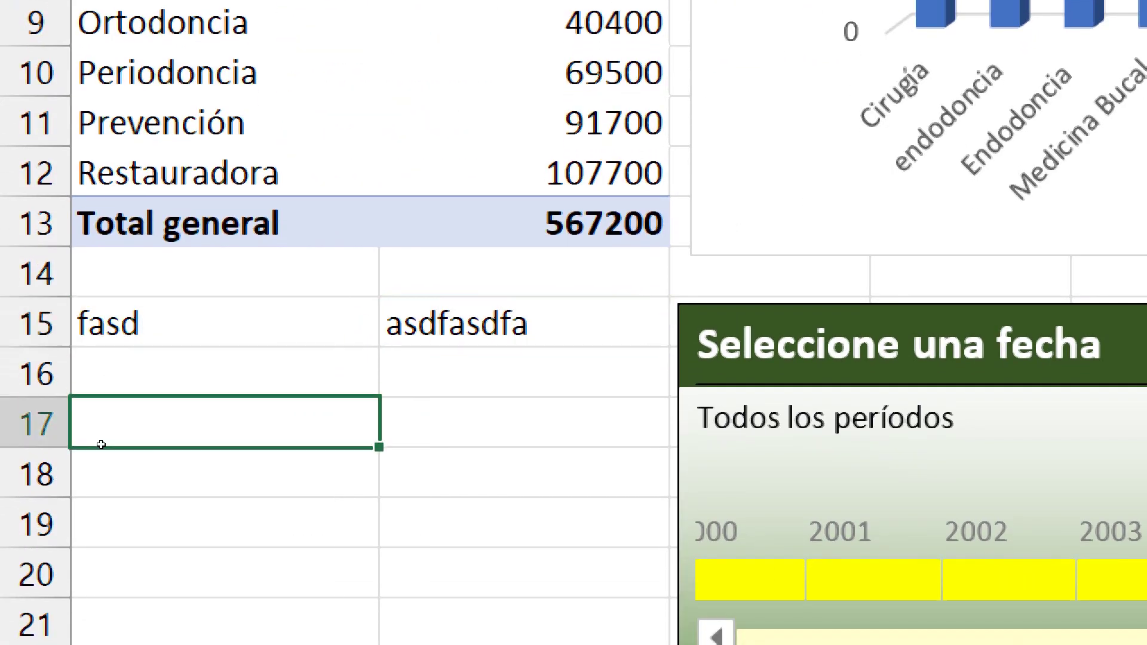
text(asdf)
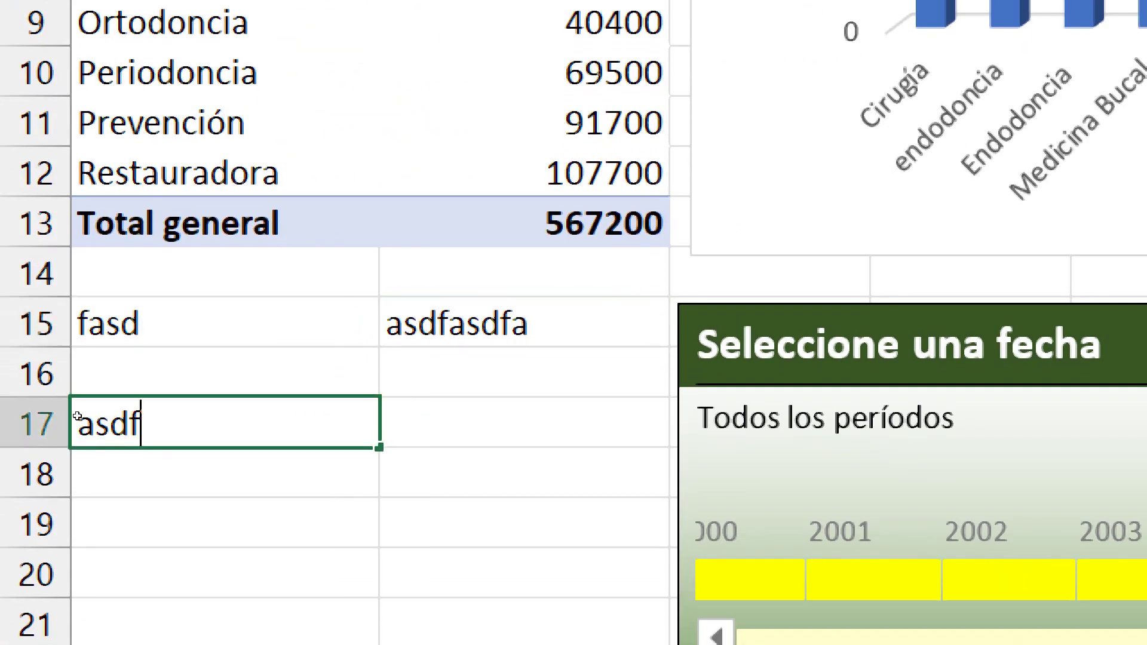
Step: Clear the test text from cells A15, A17 and B15
key(Up)
key(Up)
key(Delete)
key(Down)
key(Down)
key(Delete)
key(Up)
key(Up)
key(Right)
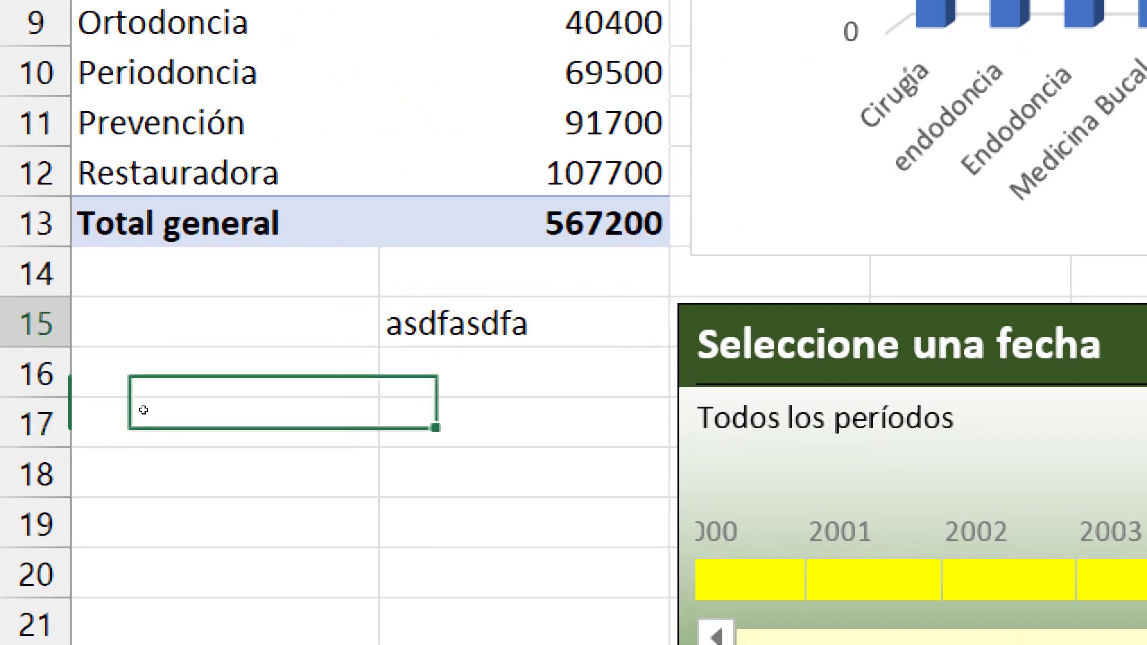
key(Delete)
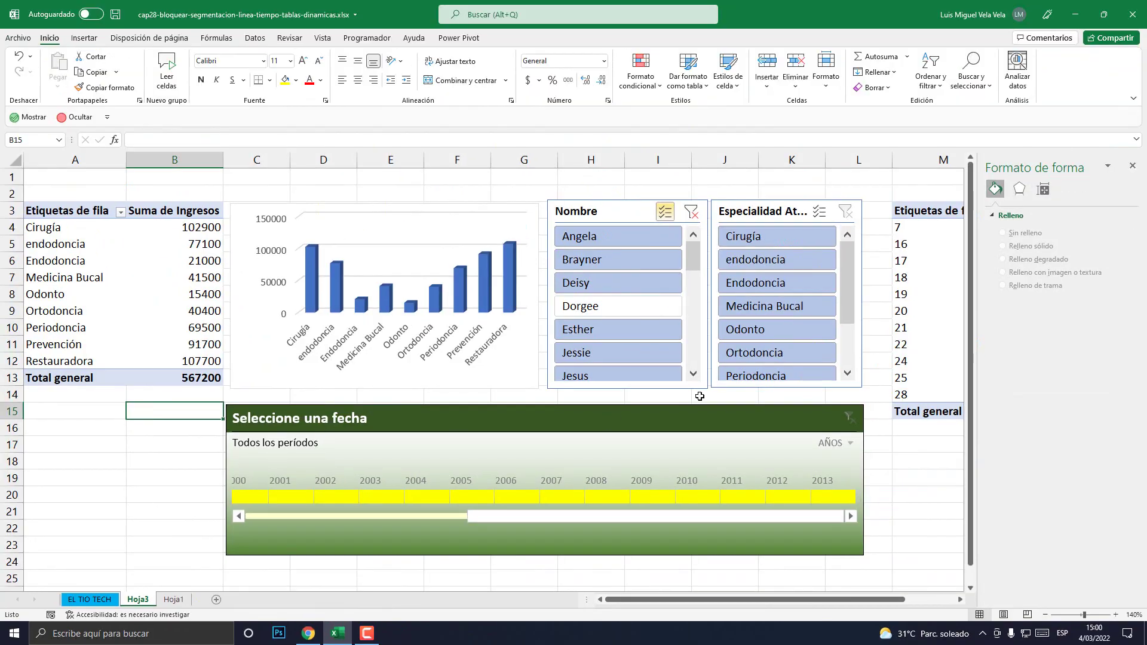
Step: Close the formatting pane and look over the sheet below the timeline
click(1132, 166)
scroll(399, 502, down, 8)
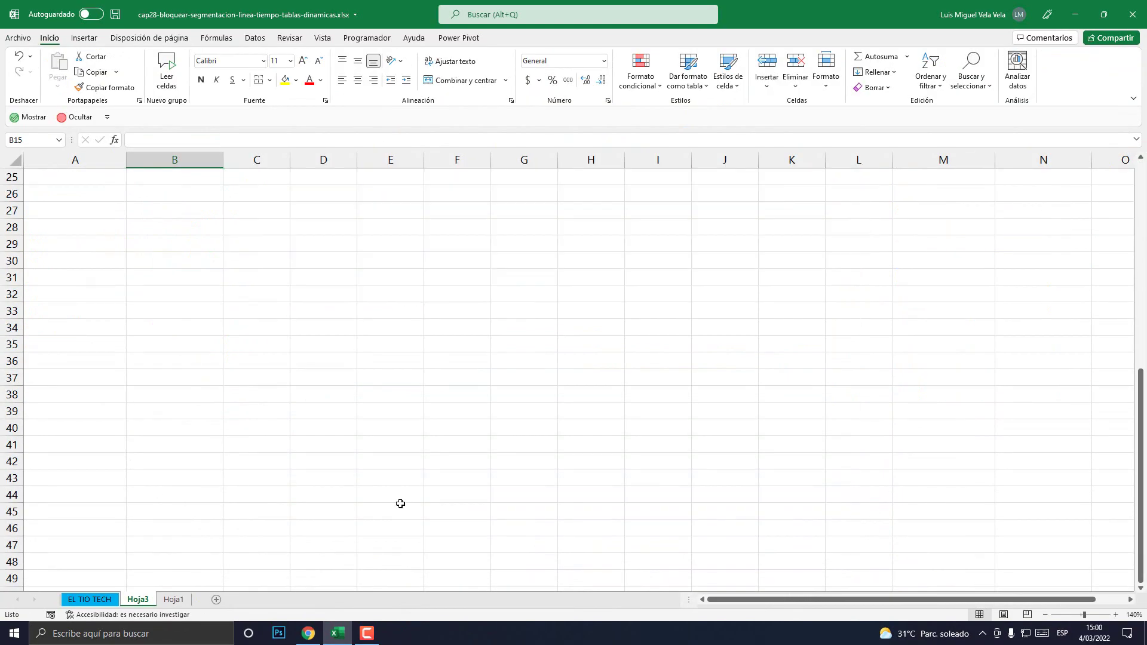
scroll(382, 487, up, 8)
scroll(381, 486, down, 7)
scroll(383, 487, up, 7)
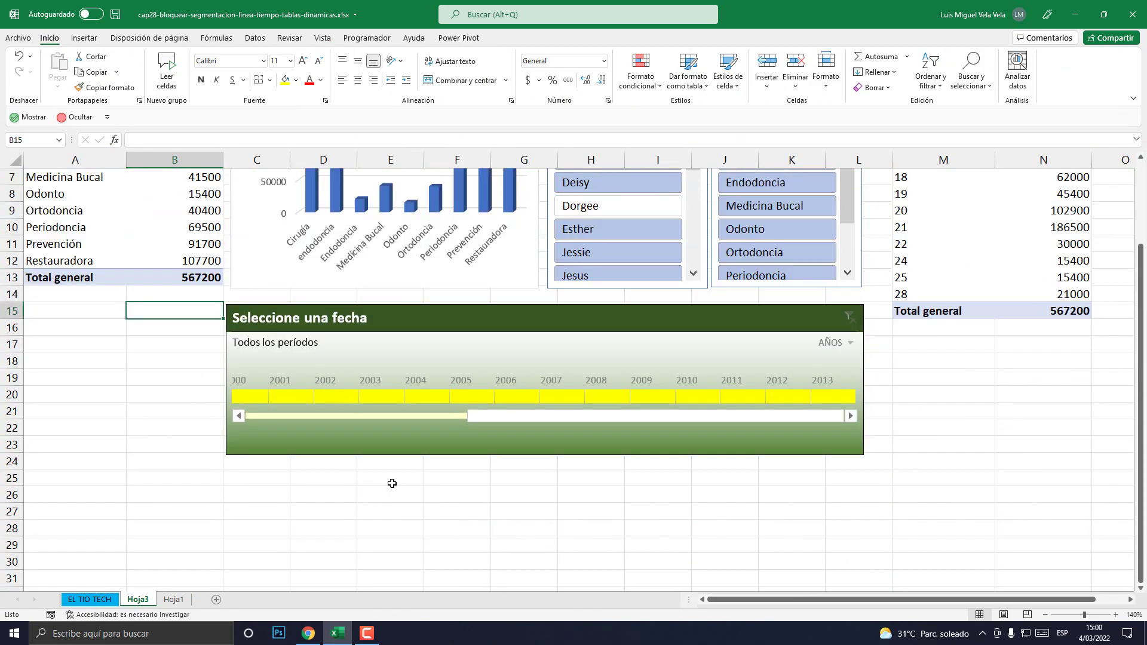
Step: Discard the stray character in B15 and hide the sheet's gridlines
text(<)
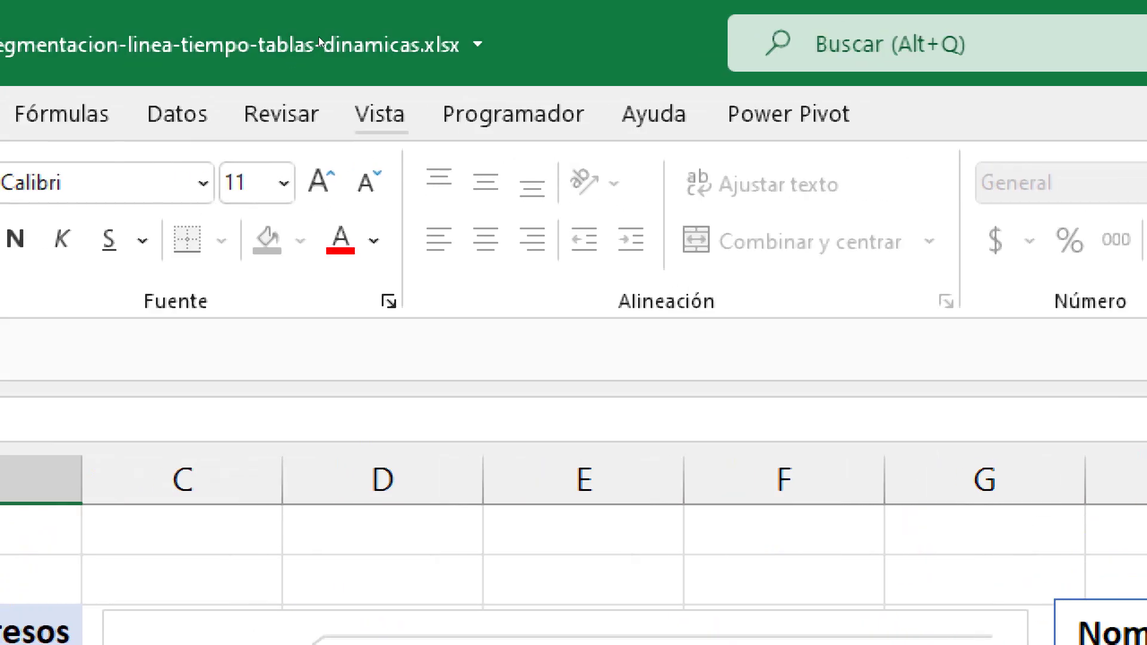
click(323, 39)
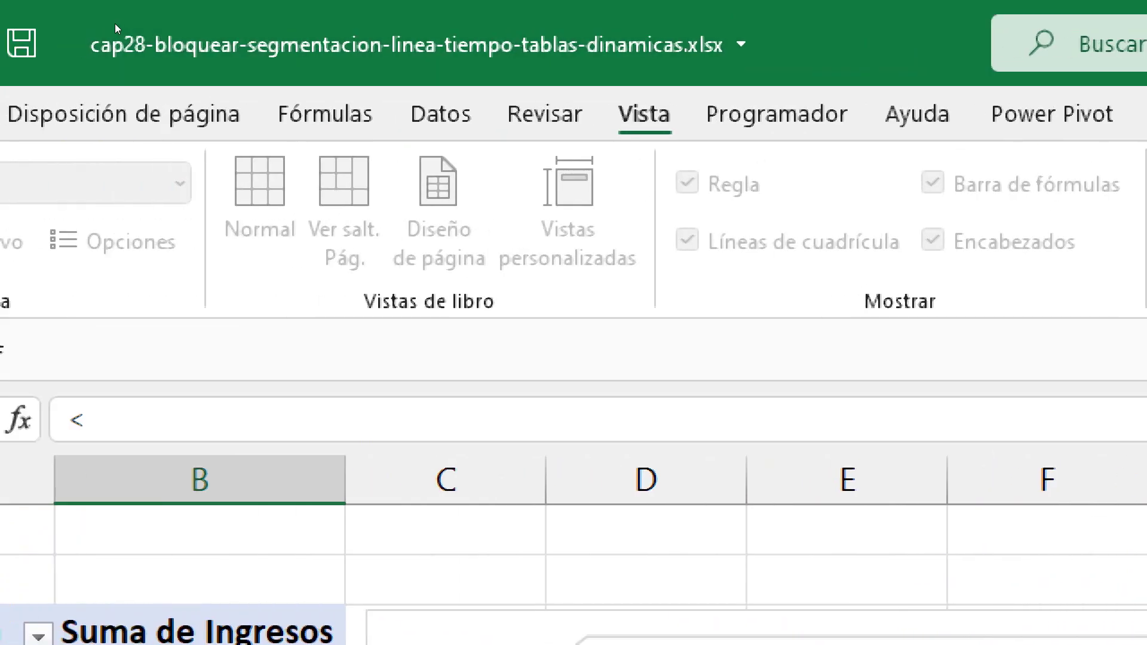
key(Escape)
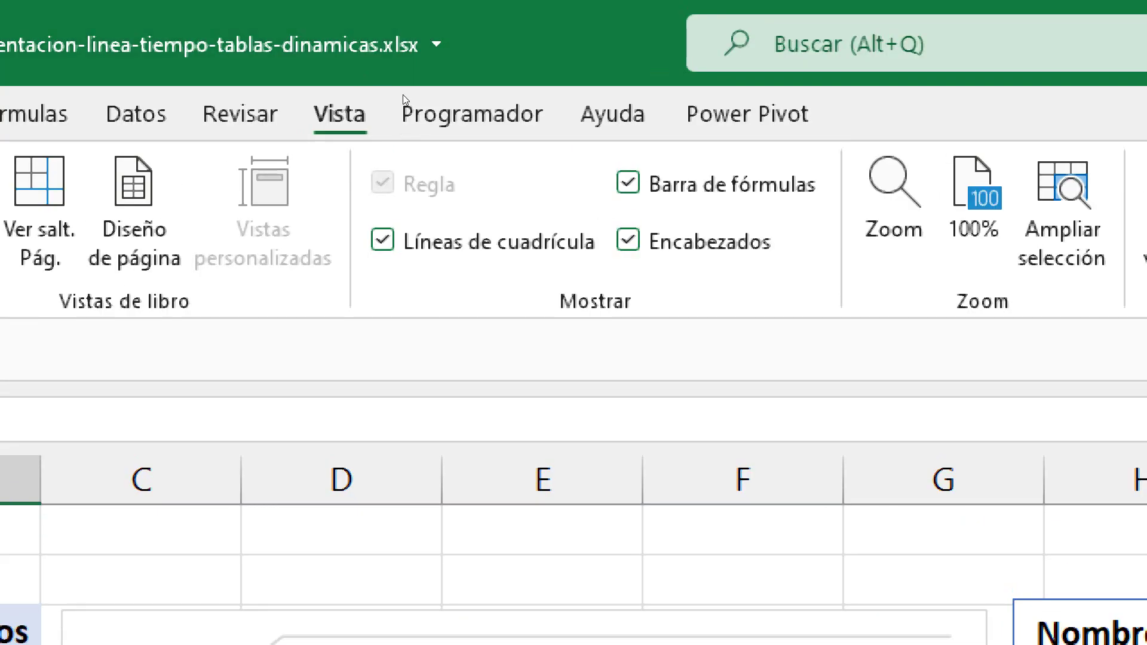
click(382, 240)
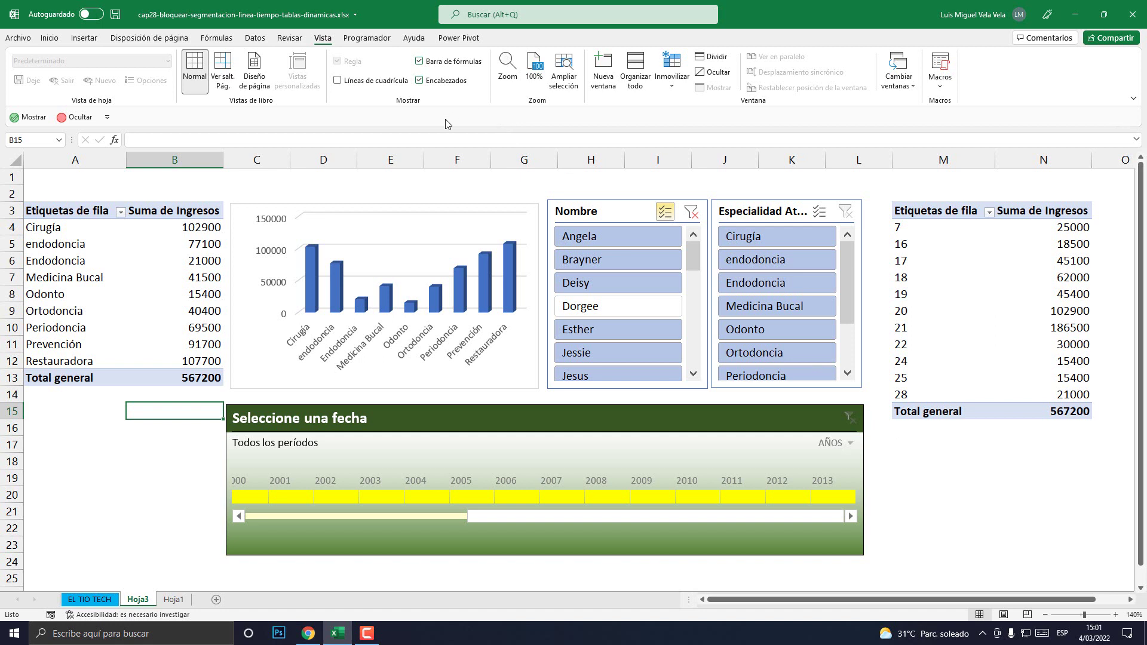
Step: Protect the sheet without a password, allowing cell selection, AutoFilter, PivotTable and PivotChart use, and editing of objects and scenarios
click(254, 41)
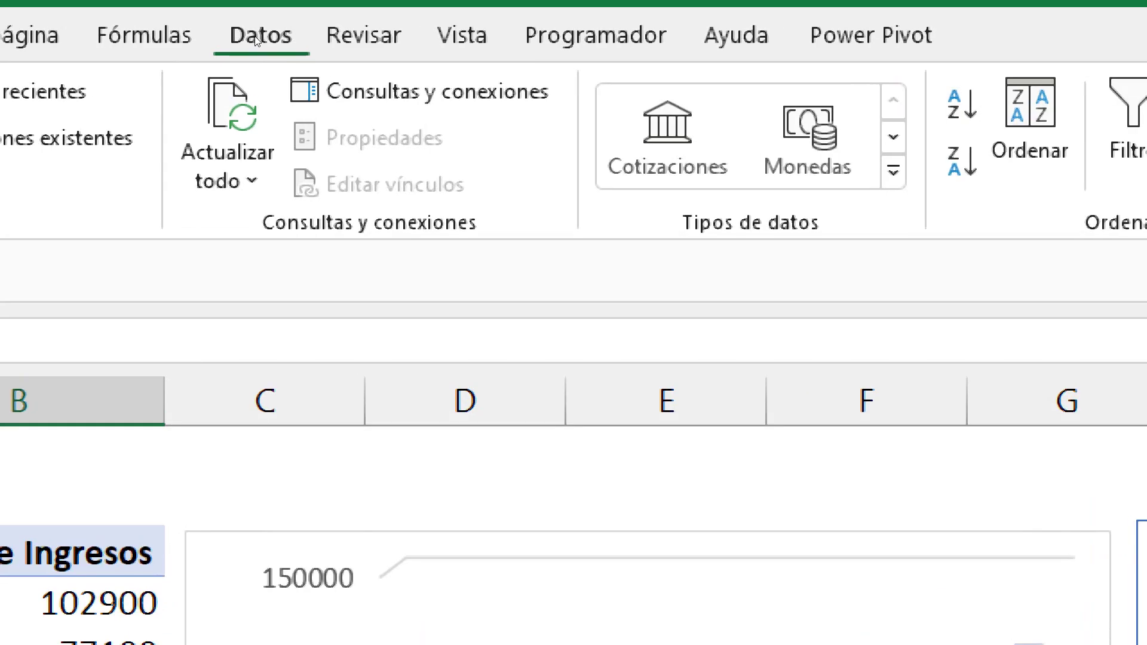
scroll(266, 40, down, 1)
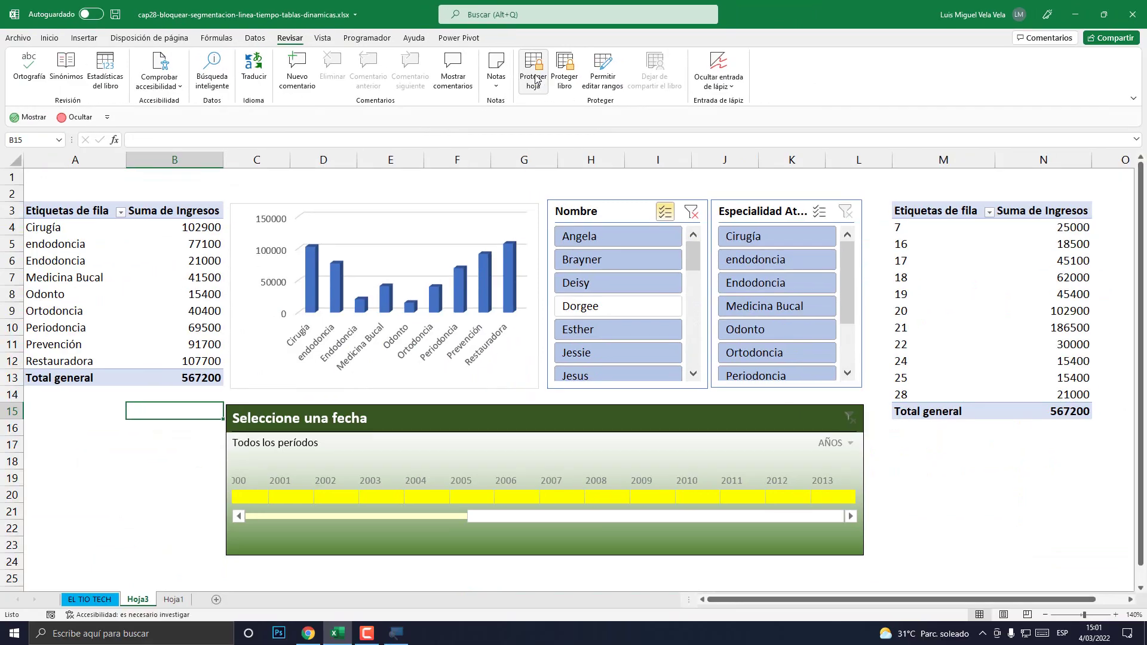
click(535, 77)
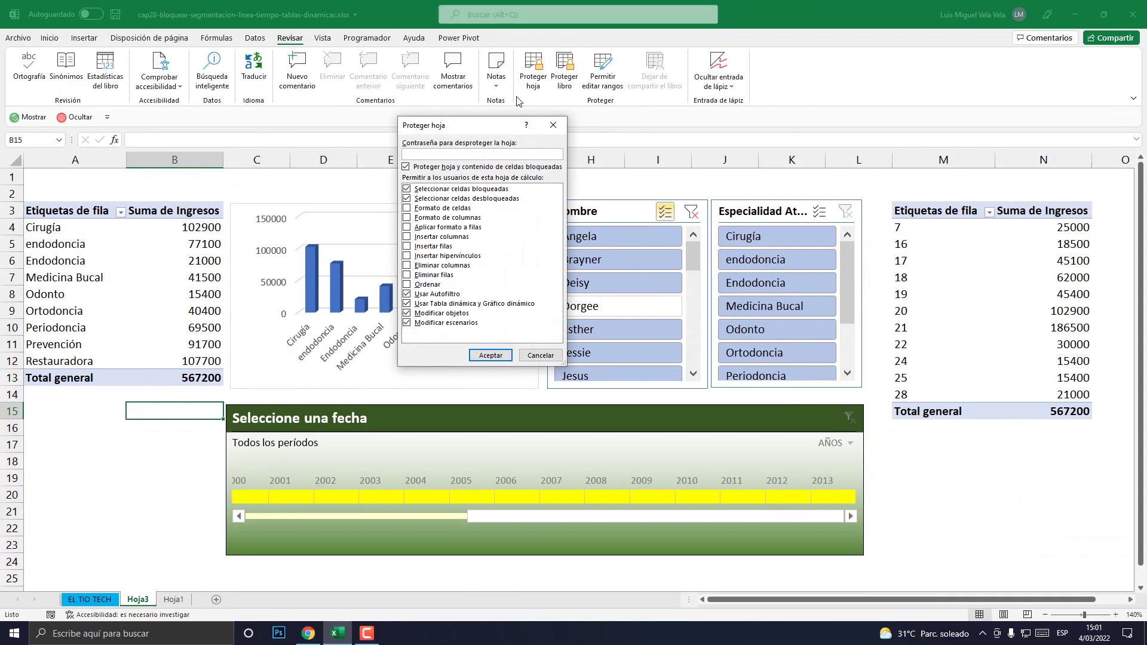
drag(489, 124, 558, 119)
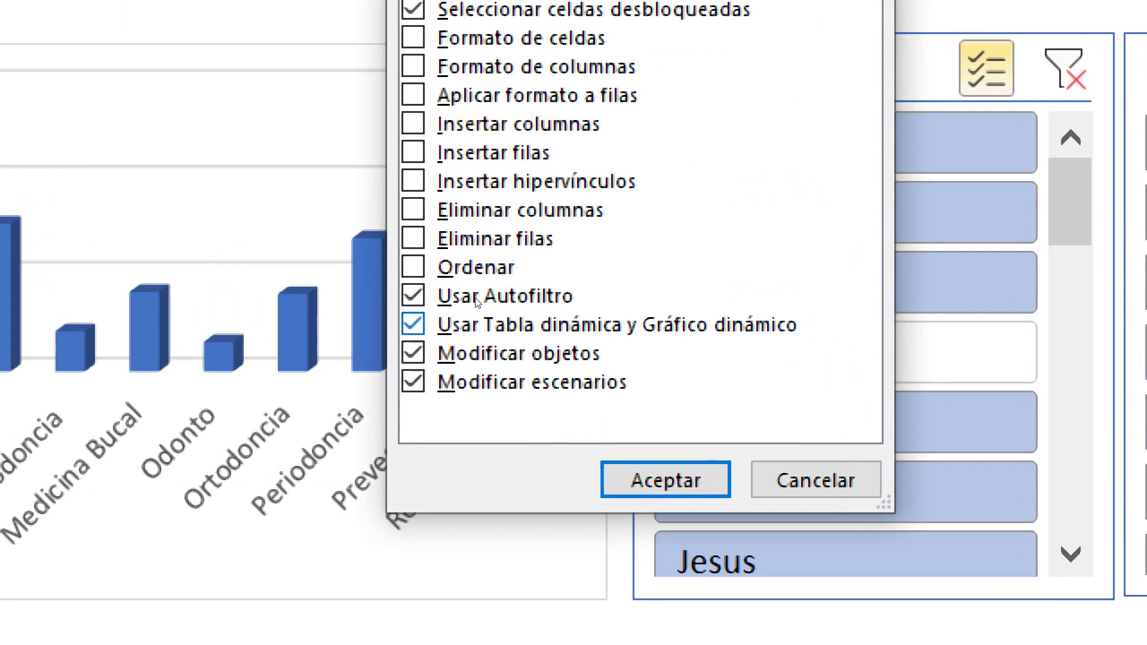
click(481, 298)
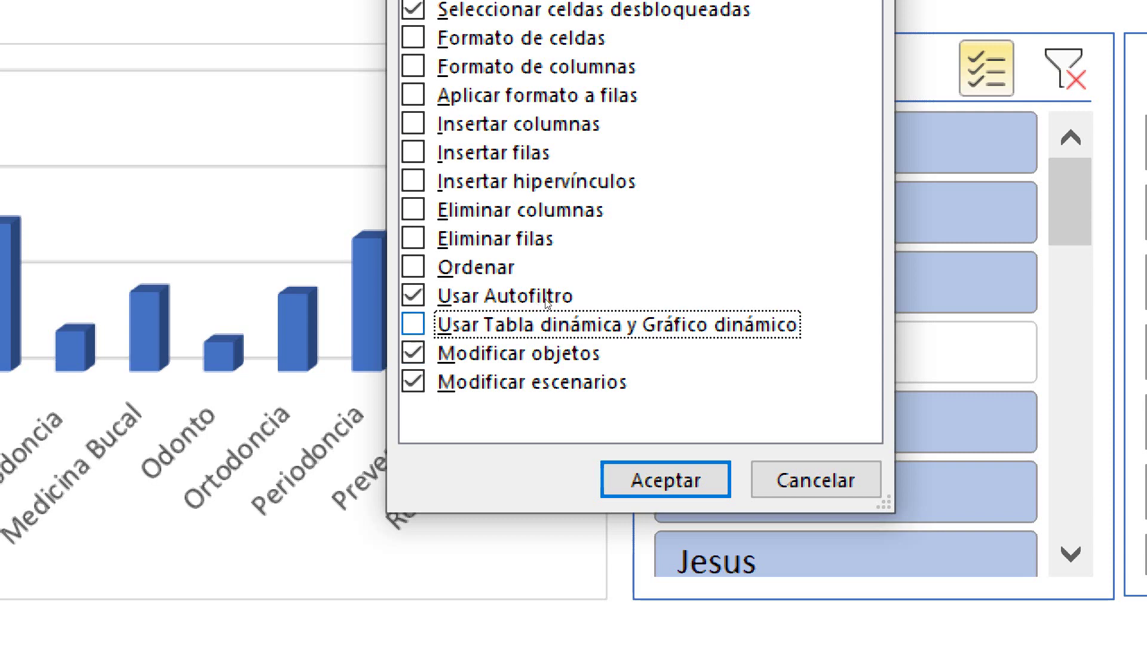
click(472, 300)
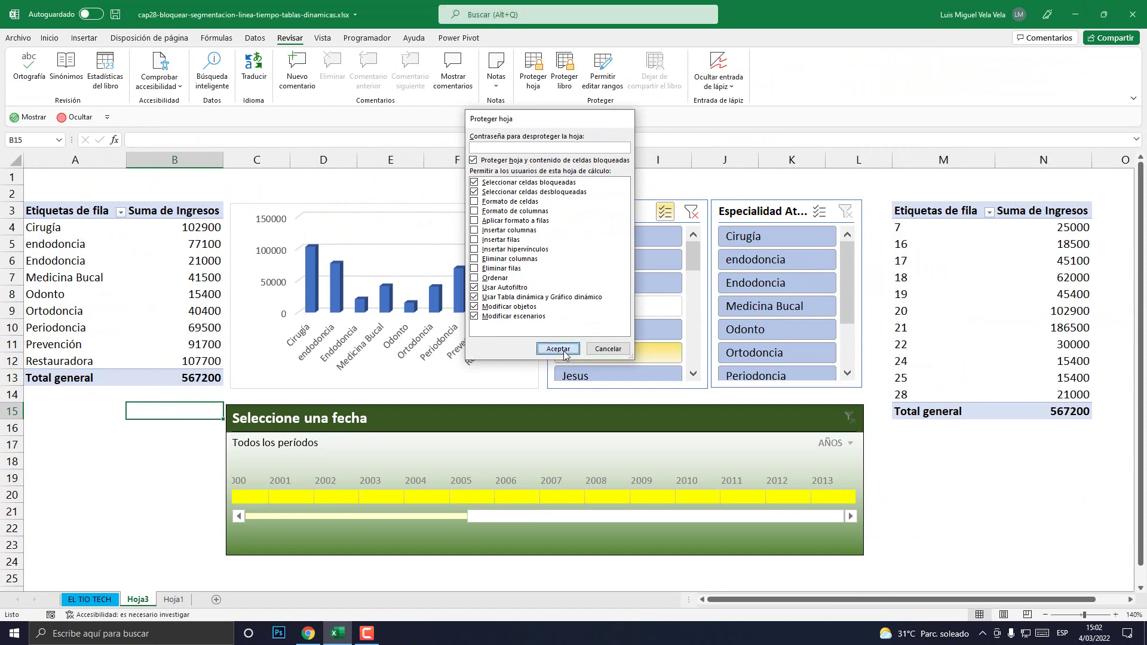
click(582, 336)
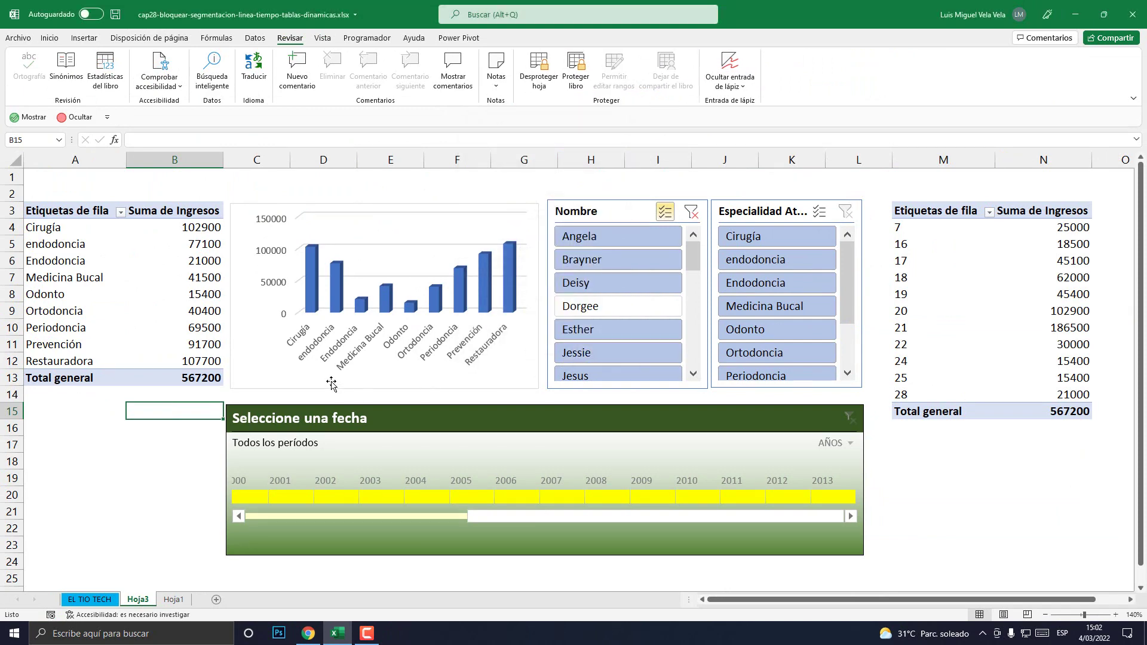
Step: Test the sheet protection by trying to edit the empty cells B17, B15 and A15
click(219, 440)
double_click(209, 449)
key(Return)
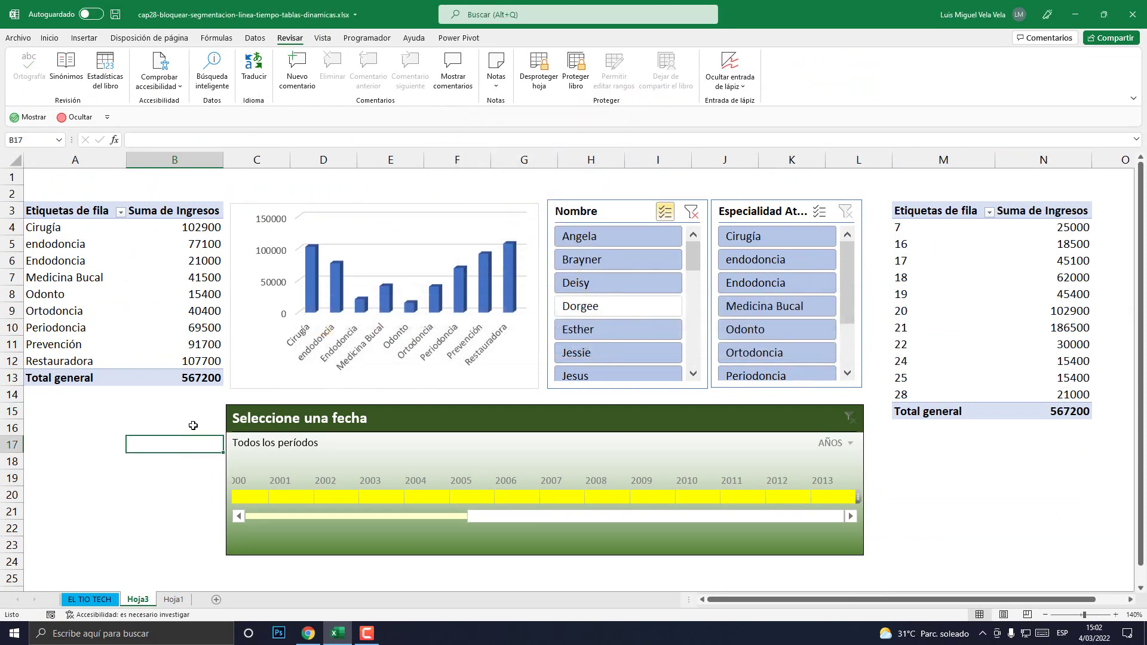
double_click(179, 411)
key(Return)
click(84, 415)
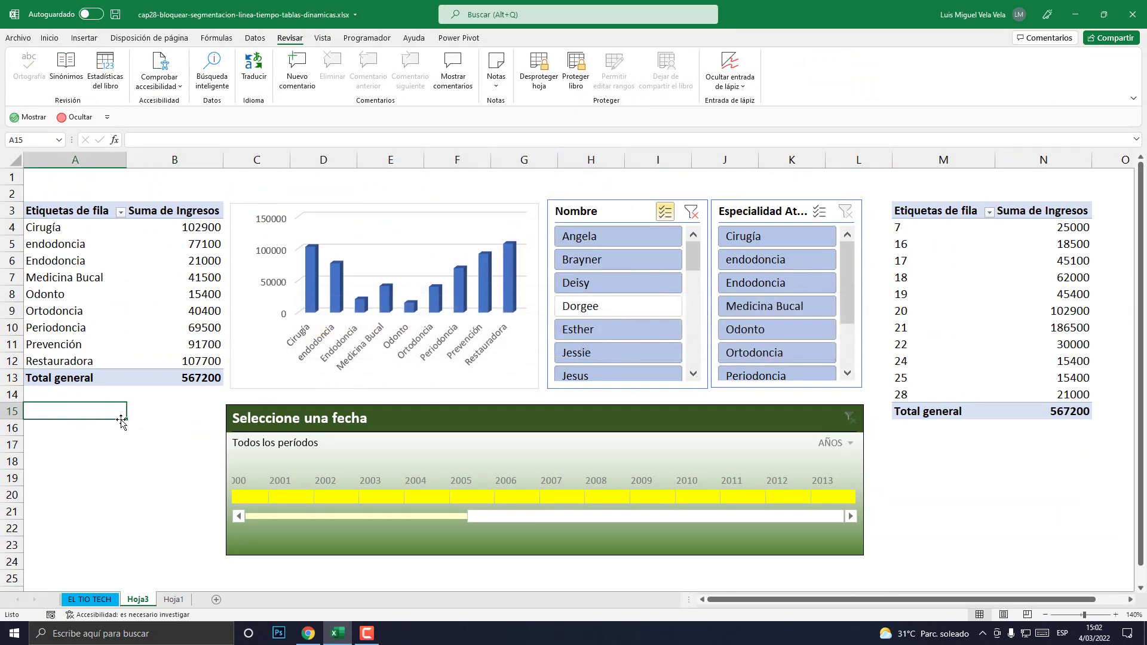
double_click(120, 416)
click(573, 356)
Step: Try to edit the empty cells G32 and H29 below the timeline on the protected sheet
scroll(560, 471, down, 4)
double_click(512, 493)
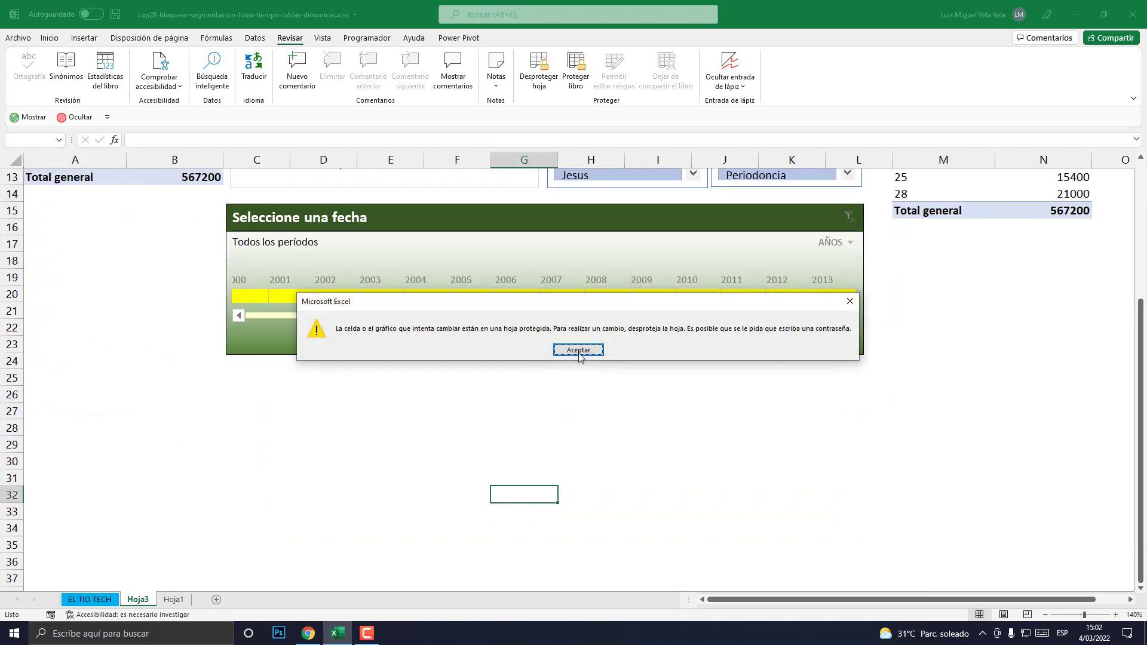
key(Return)
double_click(599, 452)
key(Return)
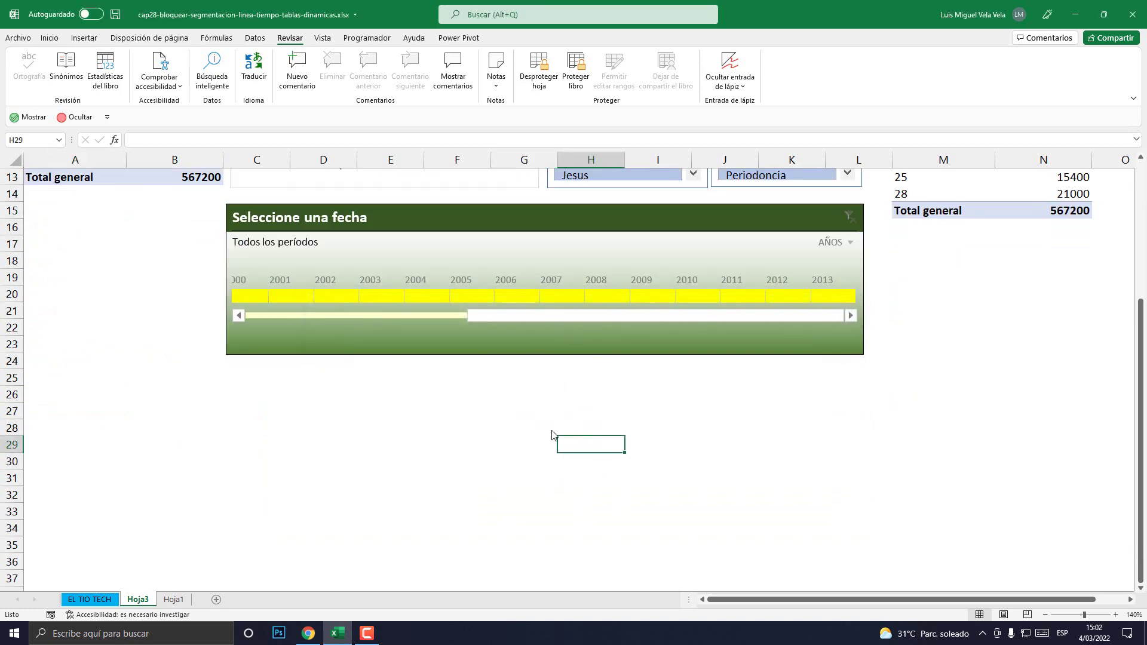
Step: Test whether the Seleccione una fecha timeline can be moved on the protected sheet, leaving it below the chart and slicers
scroll(554, 435, up, 4)
drag(538, 412, 642, 385)
drag(681, 338, 537, 484)
drag(535, 413, 535, 411)
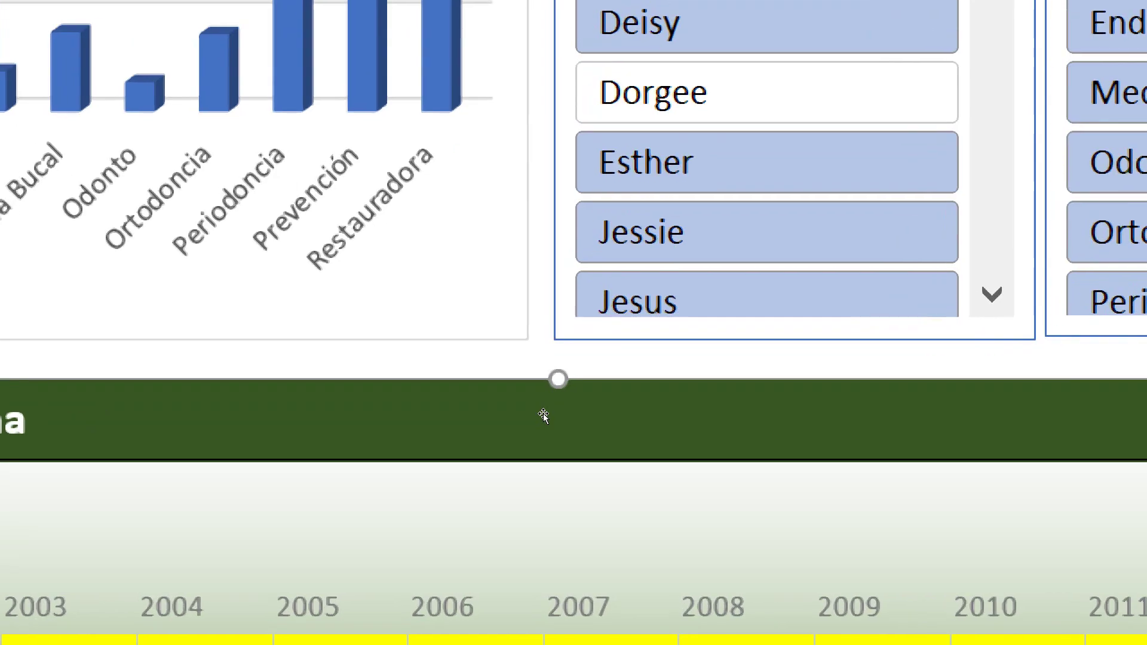
Step: Open the size and properties settings of the Seleccione una fecha timeline and collapse the Tamaño section to view its position options
right_click(543, 413)
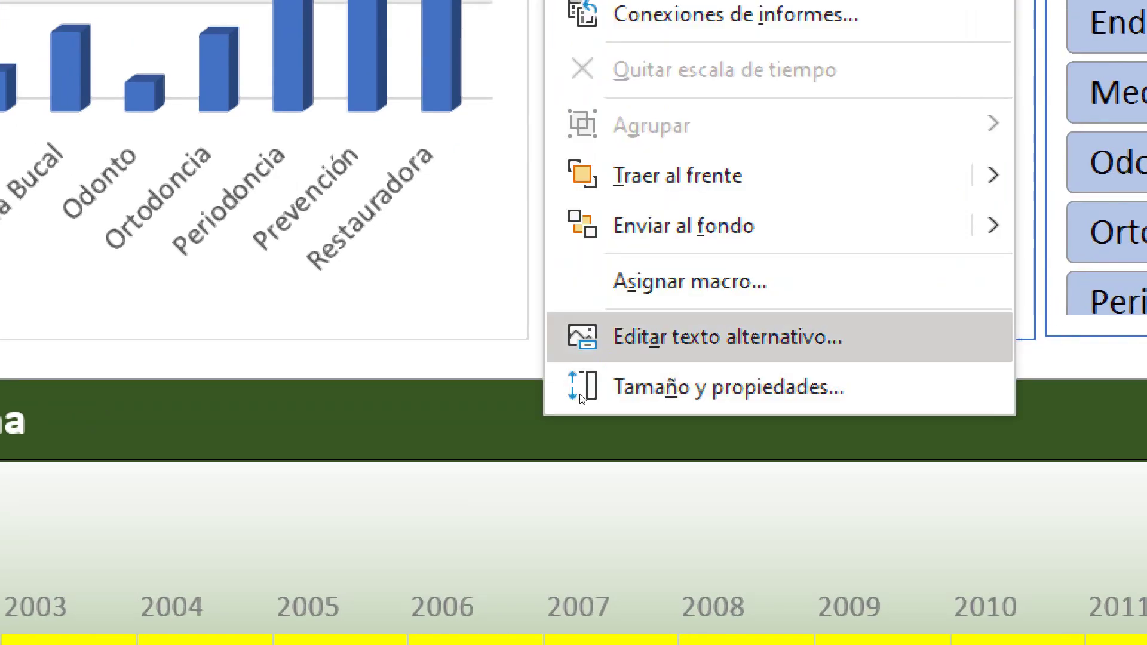
click(612, 406)
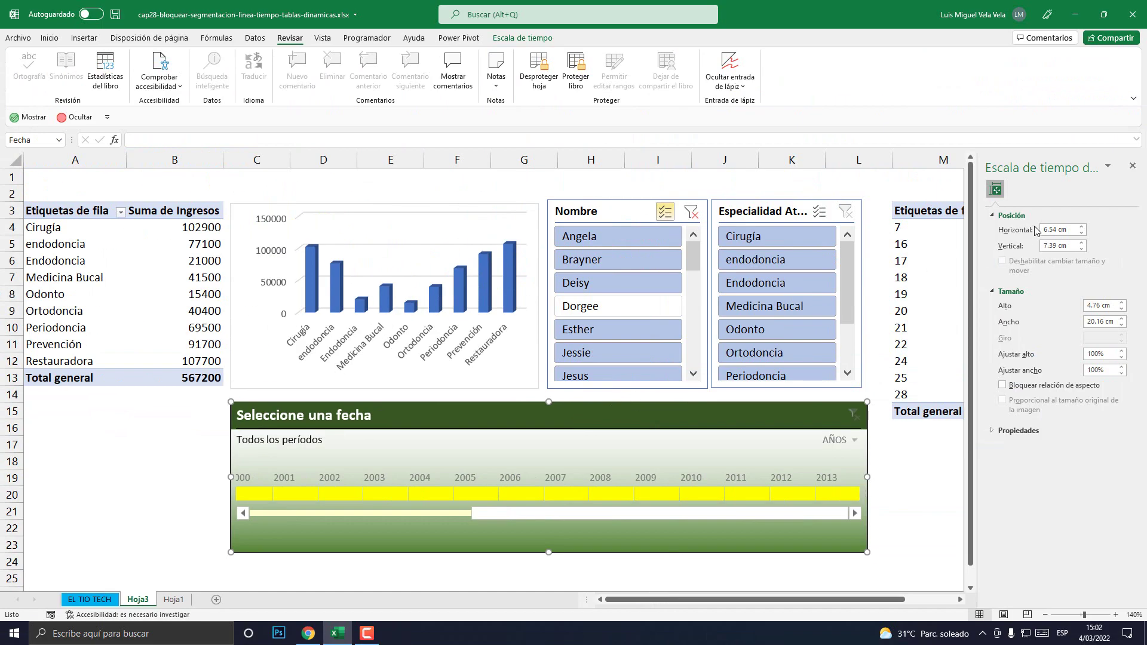
click(1009, 291)
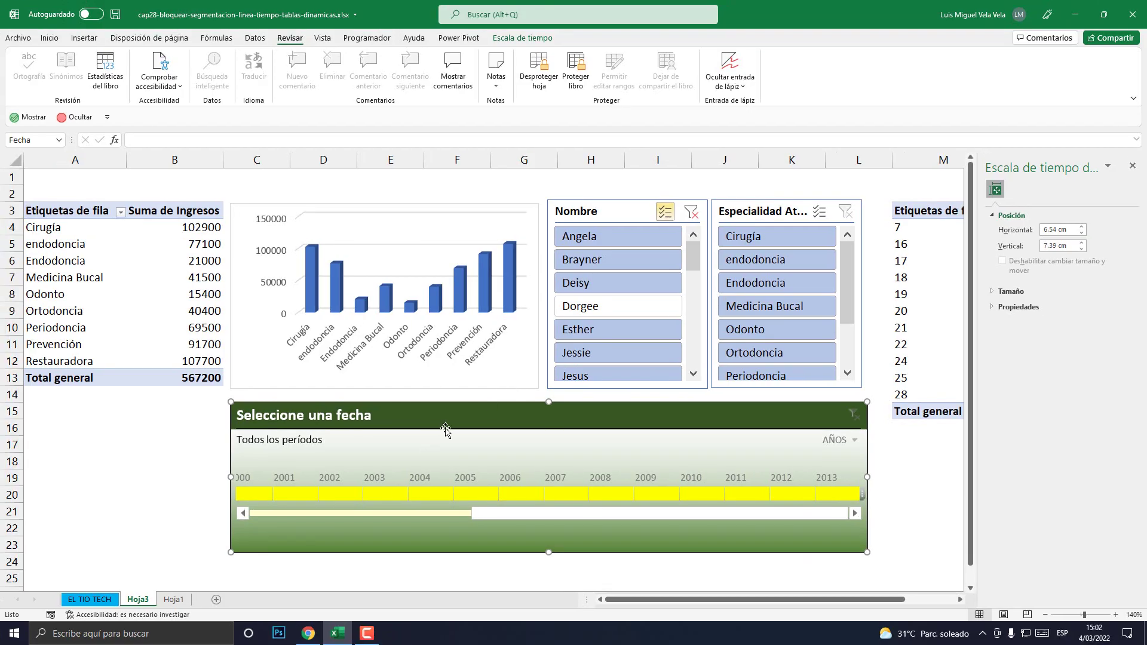
Step: Nudge the Seleccione una fecha timeline below the chart to a position of about 6.56 cm horizontal and 7.32 cm vertical
mouse_move(449, 418)
mouse_down()
mouse_move(494, 384)
mouse_move(435, 431)
mouse_move(468, 392)
mouse_move(446, 415)
mouse_up()
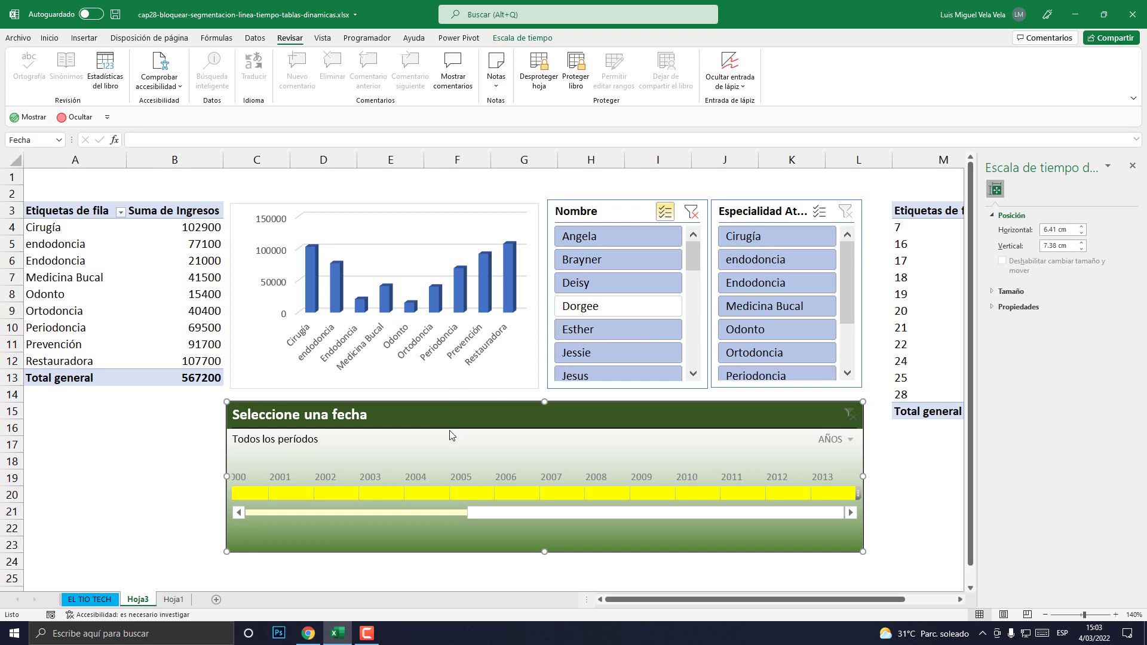
drag(450, 439, 465, 411)
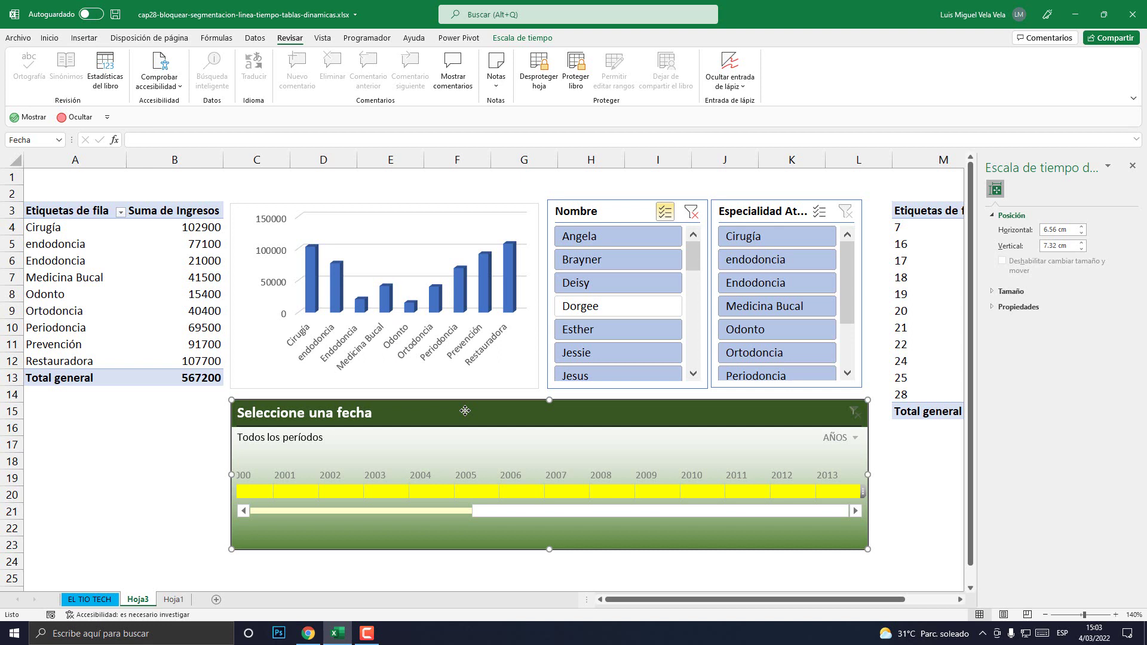
click(367, 634)
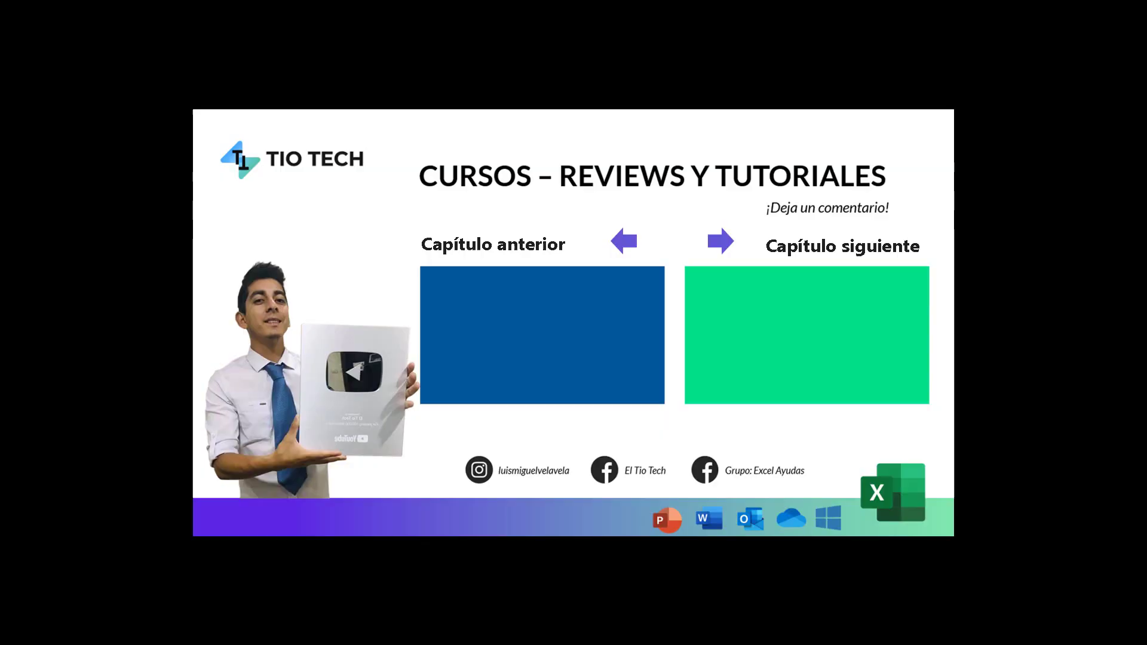